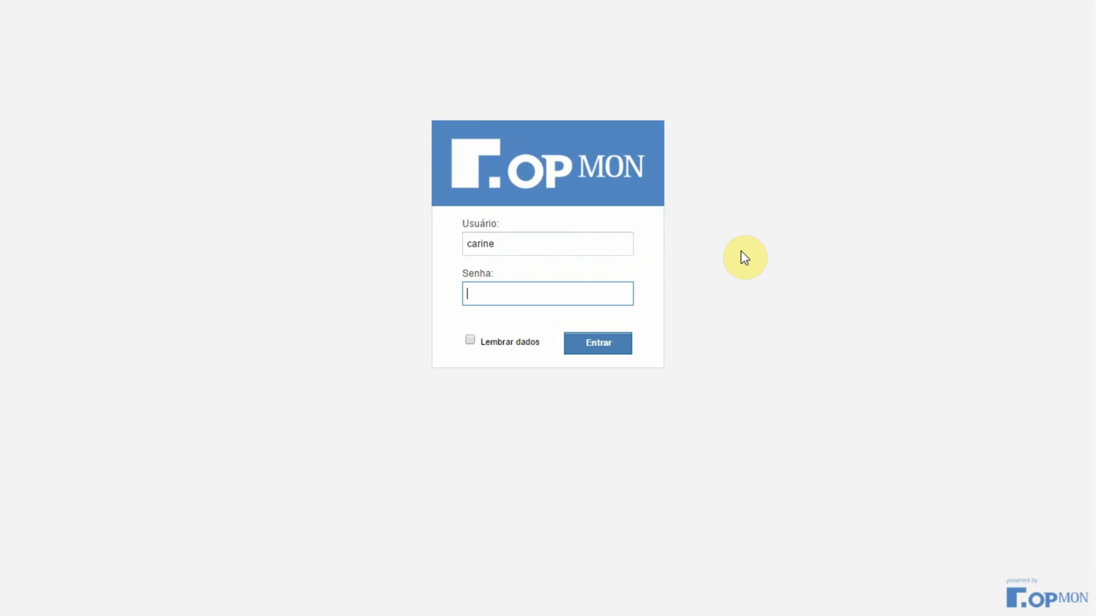
Sign in with the account password and open the form for registering a new service catalog
type("***")
key("Return")
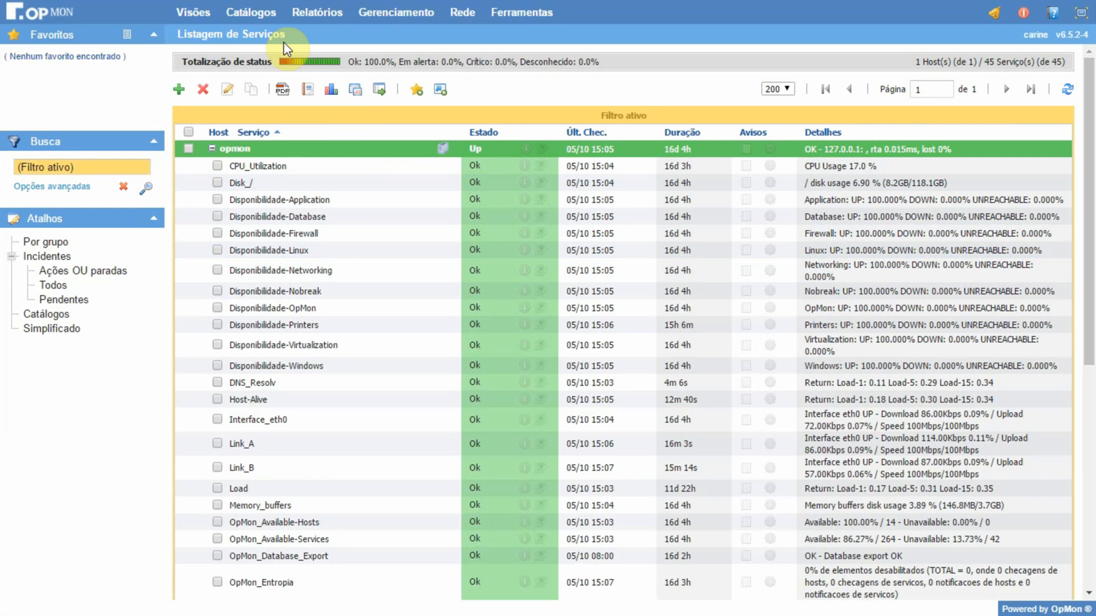
mouse_move(263, 21)
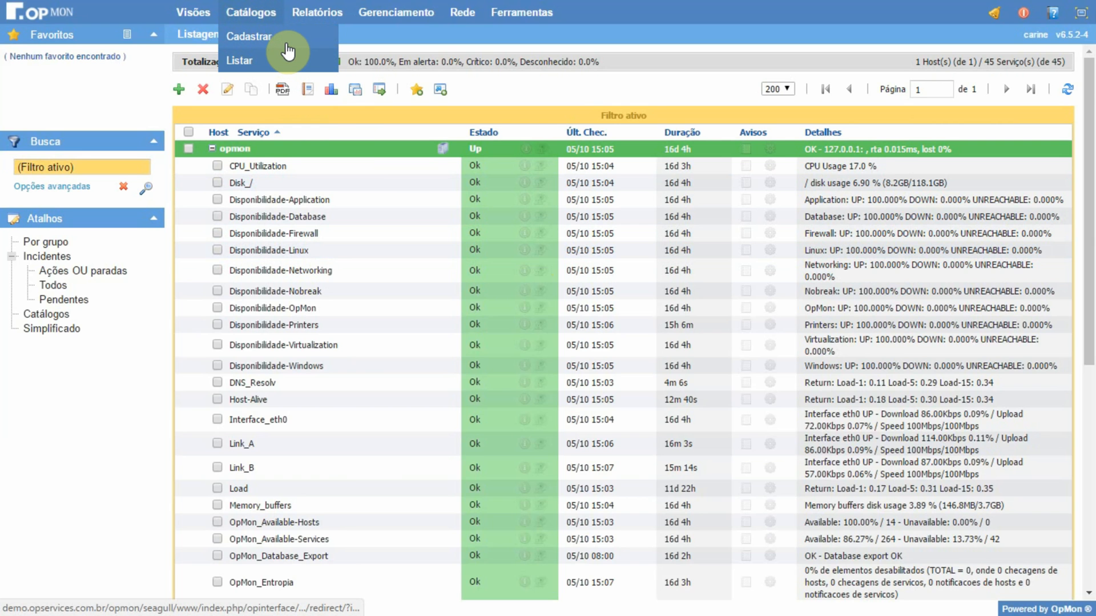
left_click(275, 37)
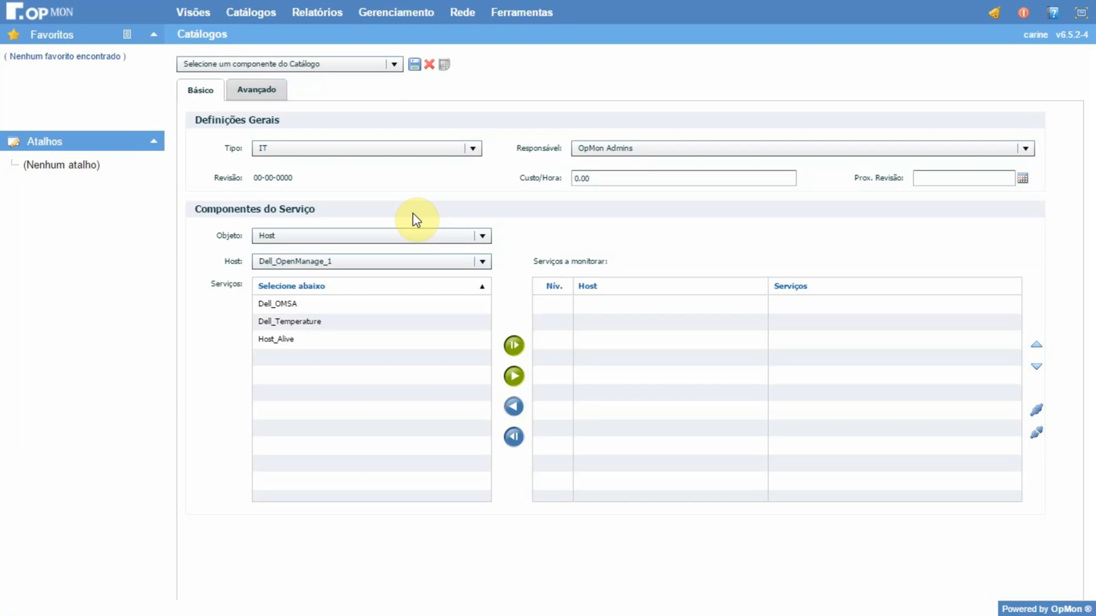
Review the available catalog types in the general definitions
left_click(473, 149)
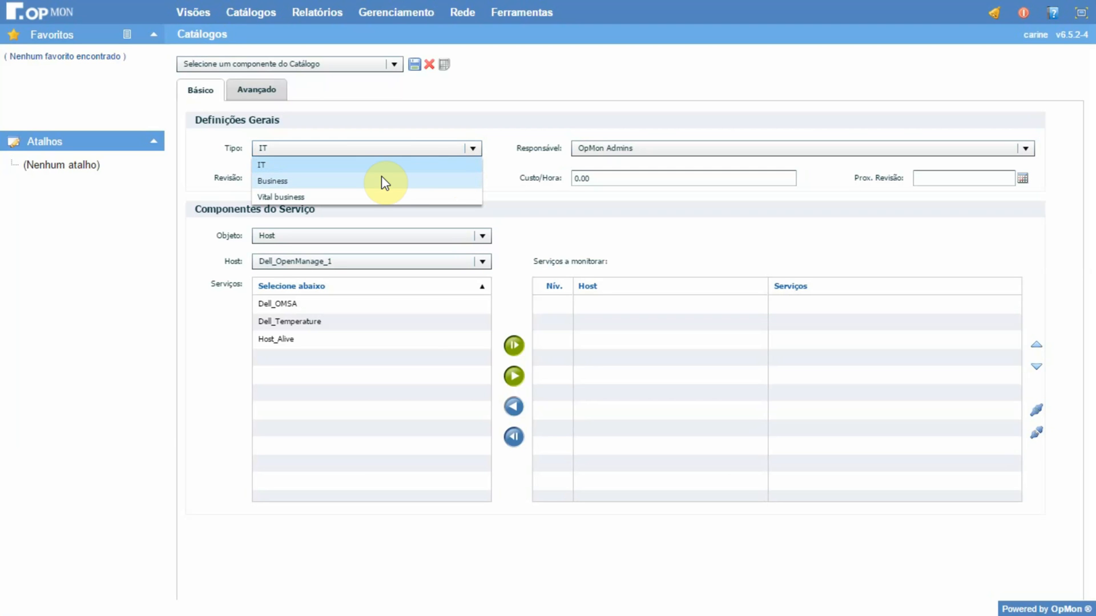
left_click(502, 152)
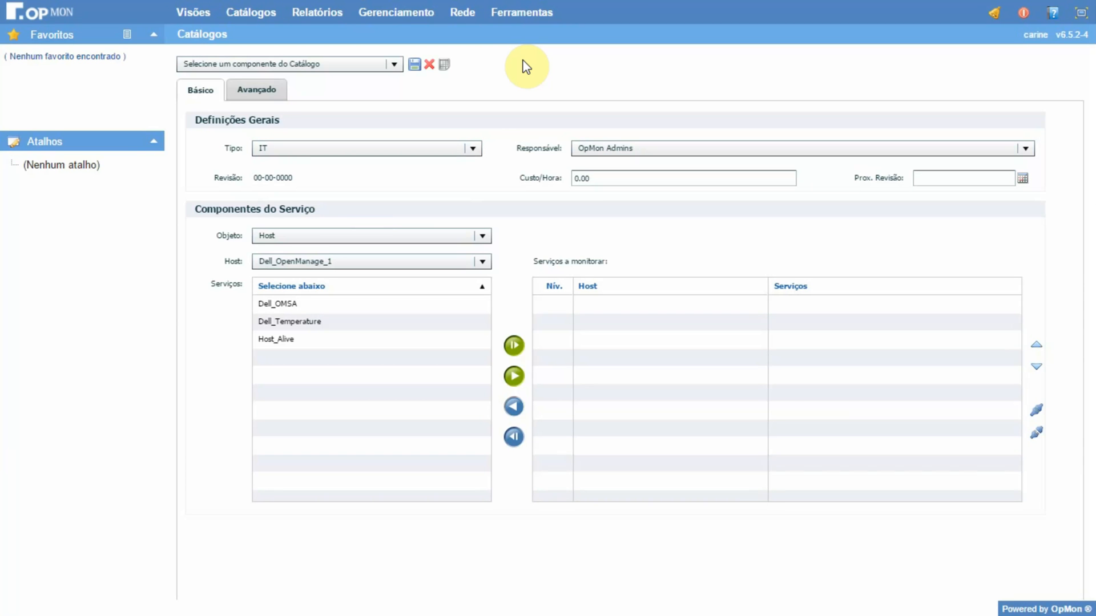
In the main configuration's service catalog settings, add a catalog type named New_type_Catalog with the generic-host and generic-service templates
left_click(522, 13)
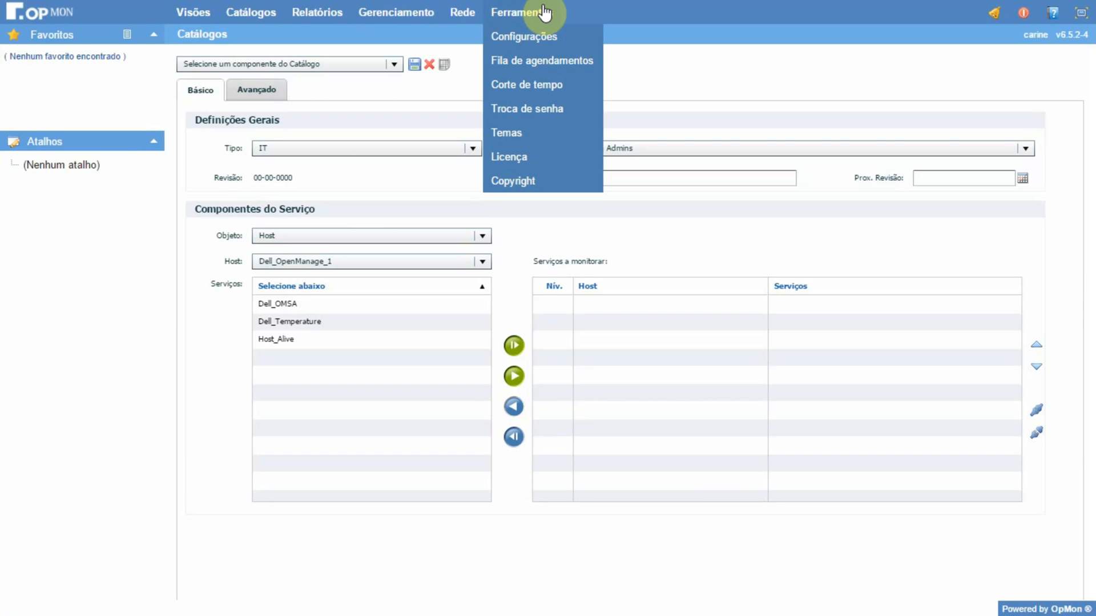
left_click(563, 42)
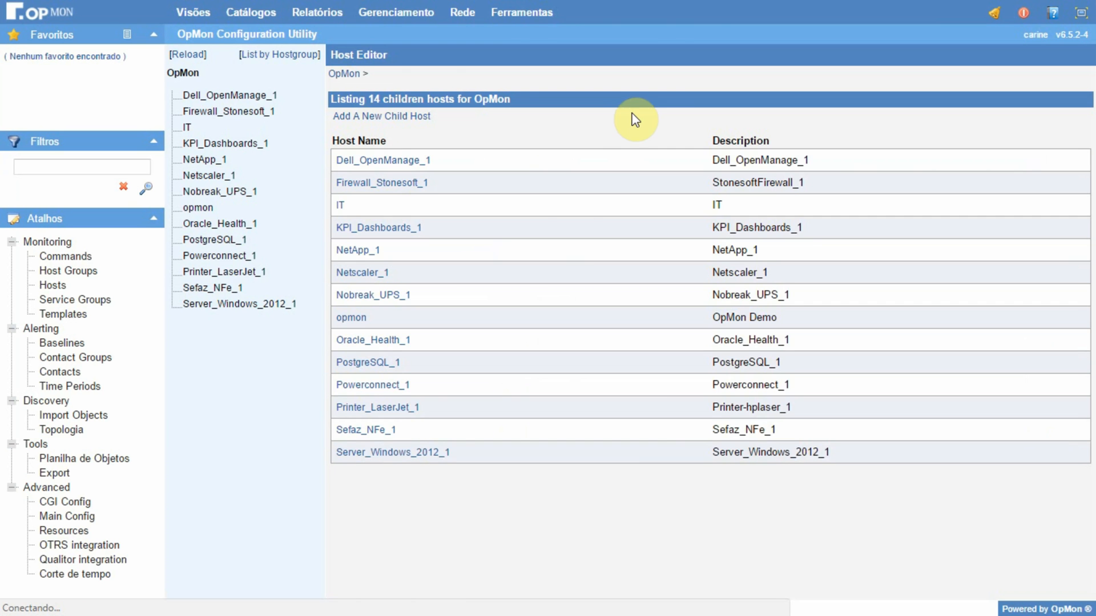
left_click(83, 519)
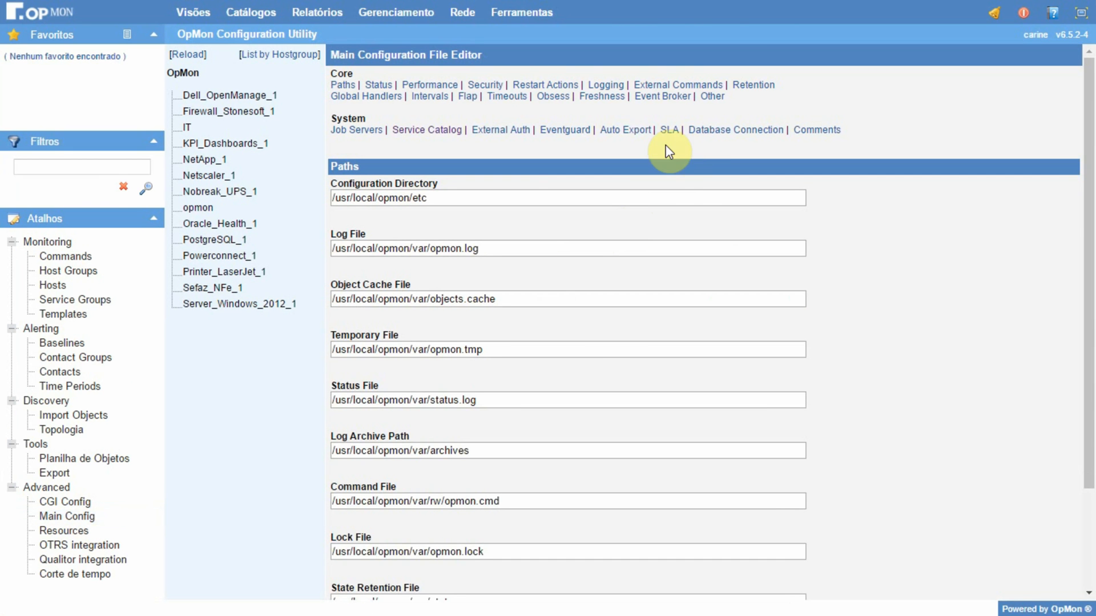
left_click(439, 130)
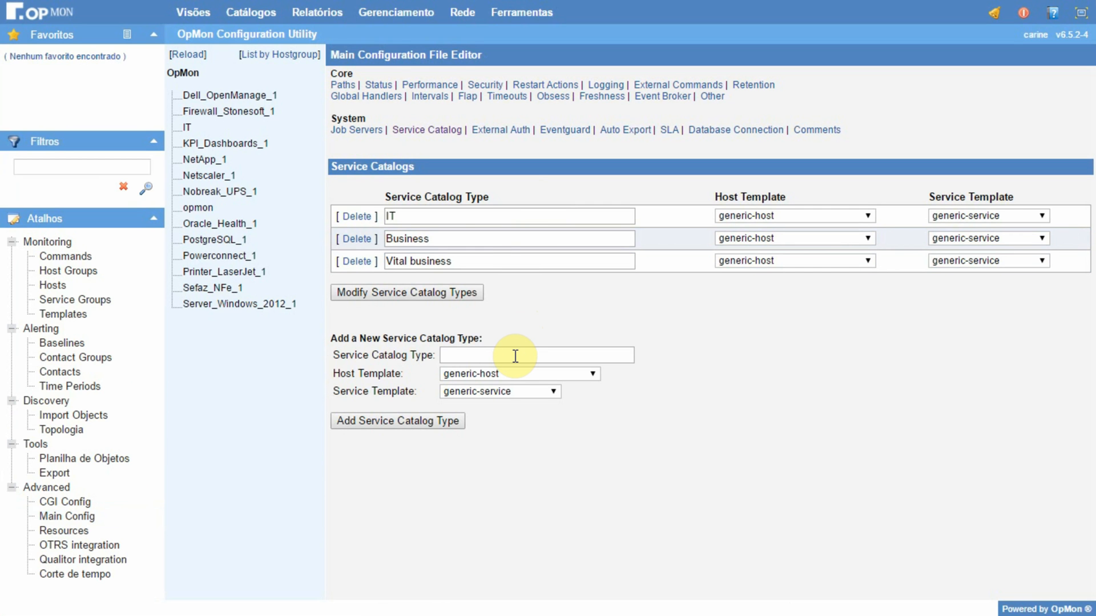
left_click(516, 356)
type("New_type_Catalog")
left_click(438, 427)
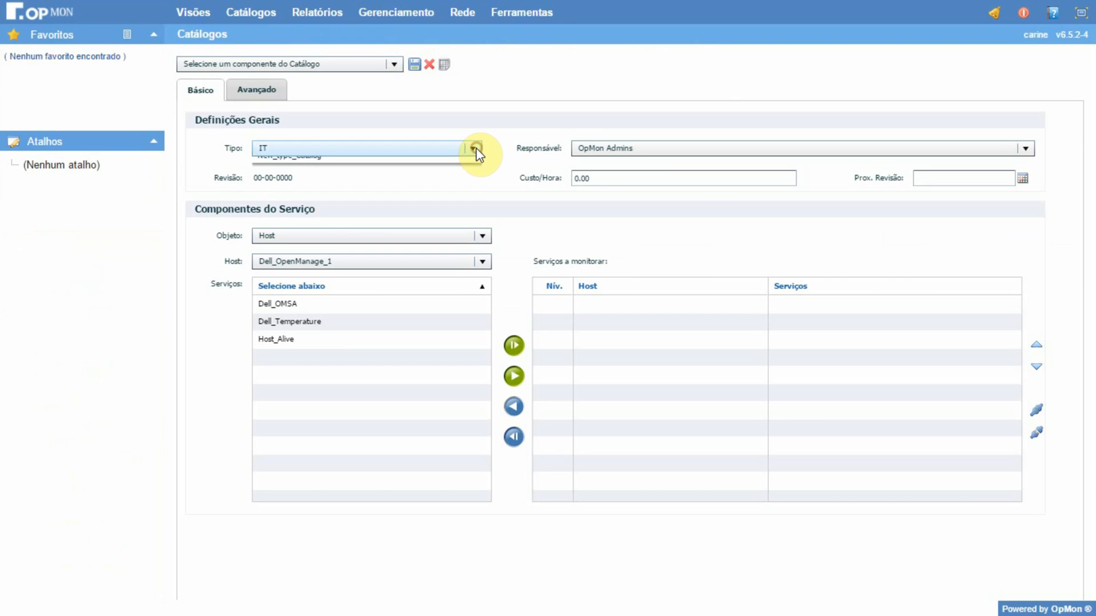
Back in the catalog registration form, choose IT as the type and make the signed-in user the responsible party
left_click(472, 148)
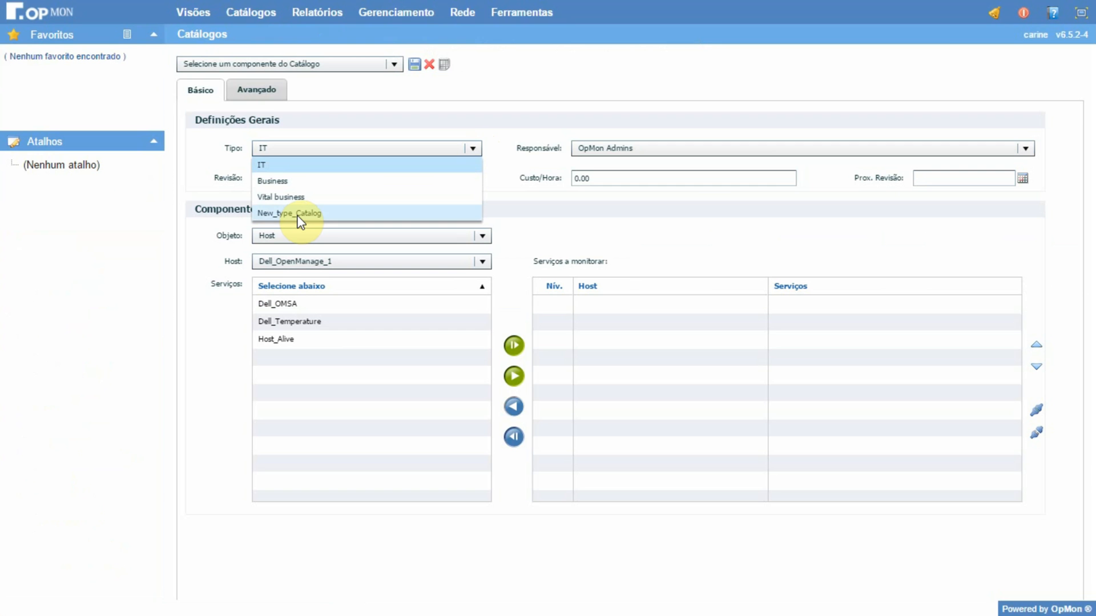
left_click(270, 167)
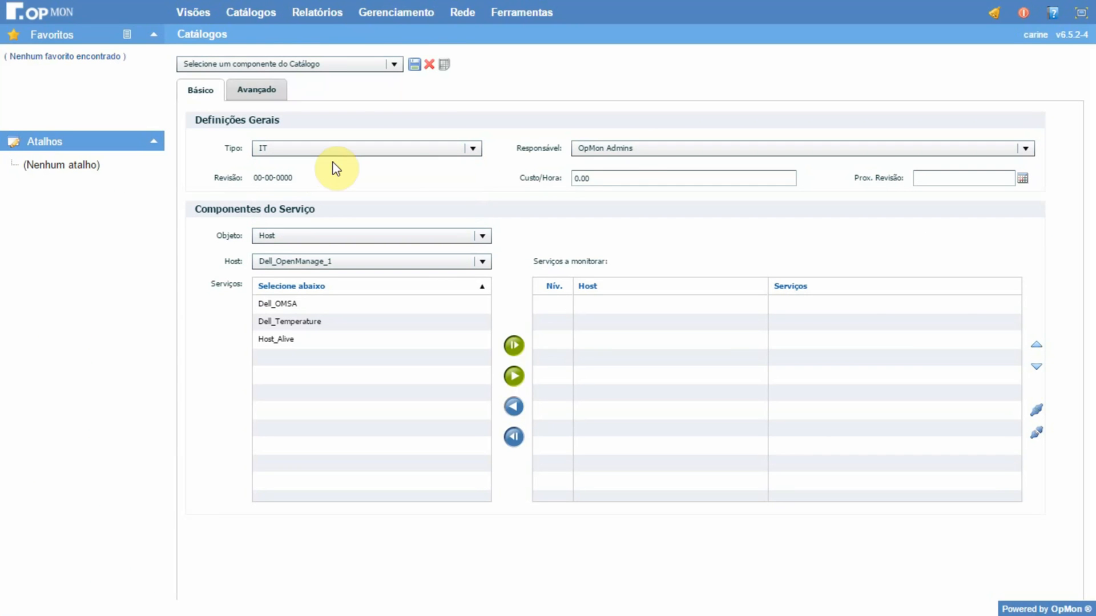
left_click(638, 149)
scroll(639, 220, "down", 3)
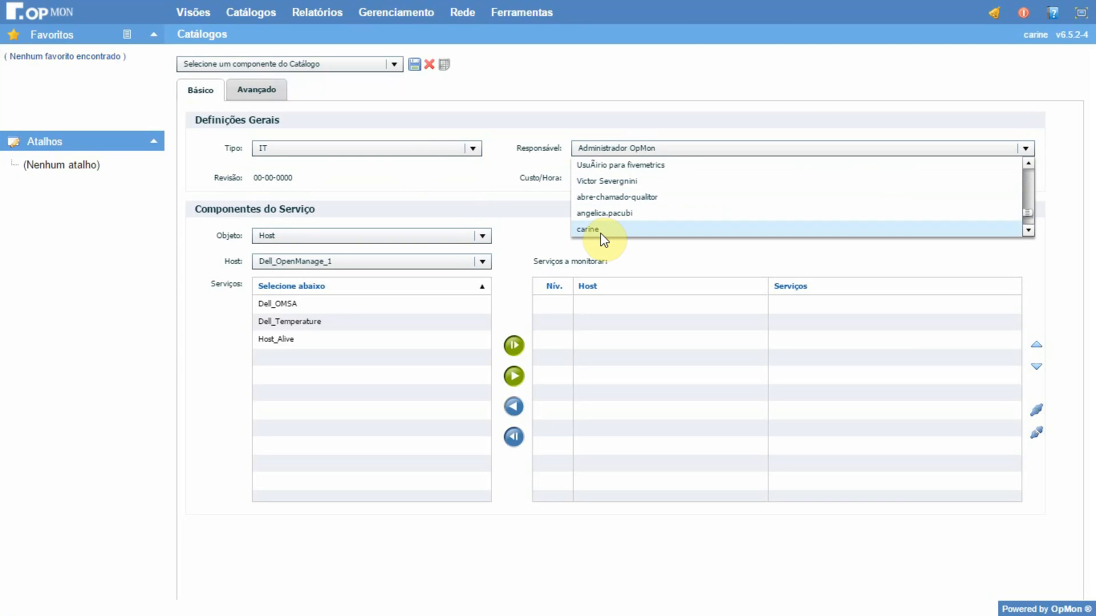
left_click(599, 236)
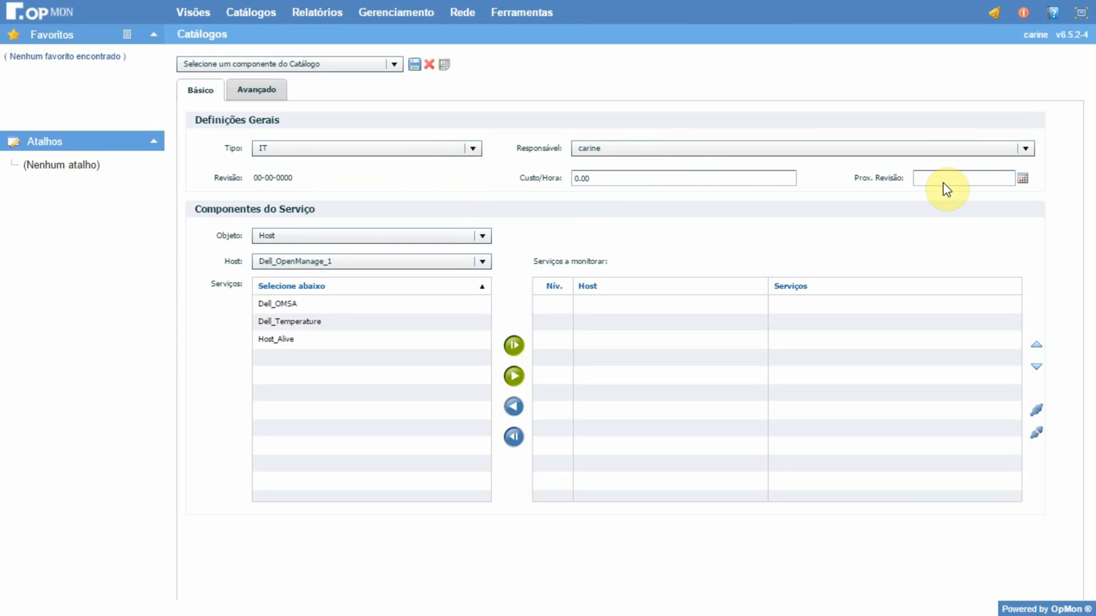
Set the catalog's cost per hour to 1 and its next revision date to 28-12-2016
left_click(719, 177)
key("BackSpace")
key("BackSpace")
key("BackSpace")
key("BackSpace")
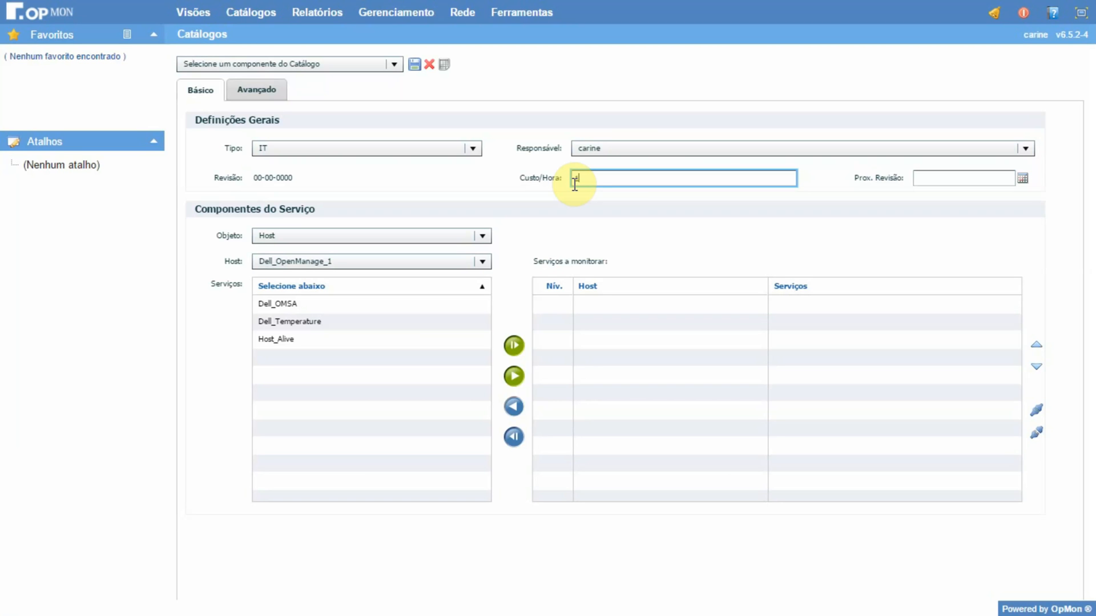
left_click(678, 215)
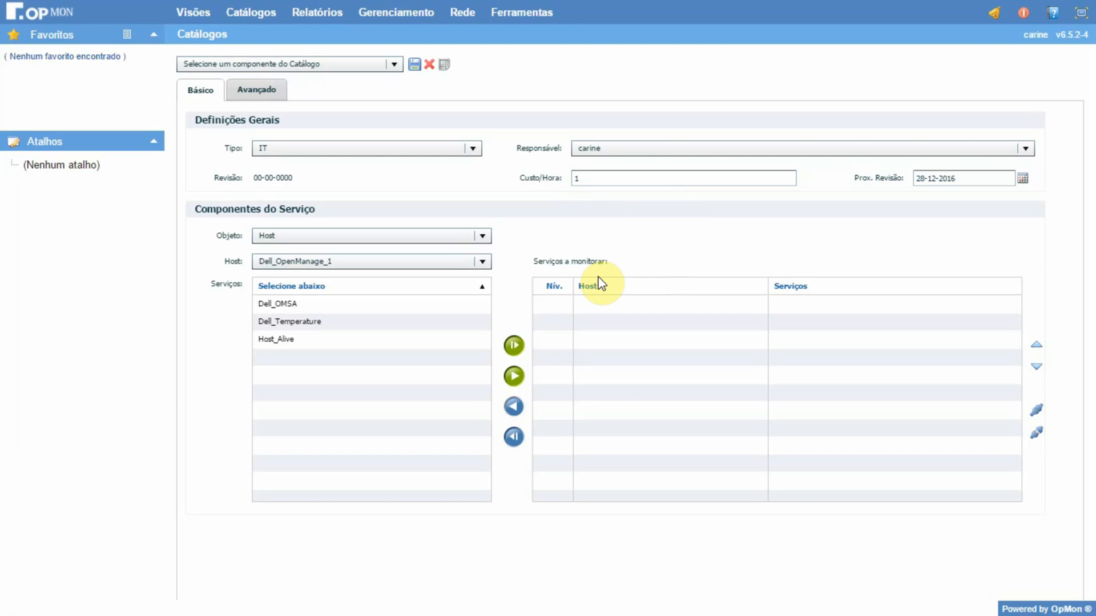
Choose Host as the object type and opmon as the host, and add its Host-Alive service to the monitored services
left_click(484, 237)
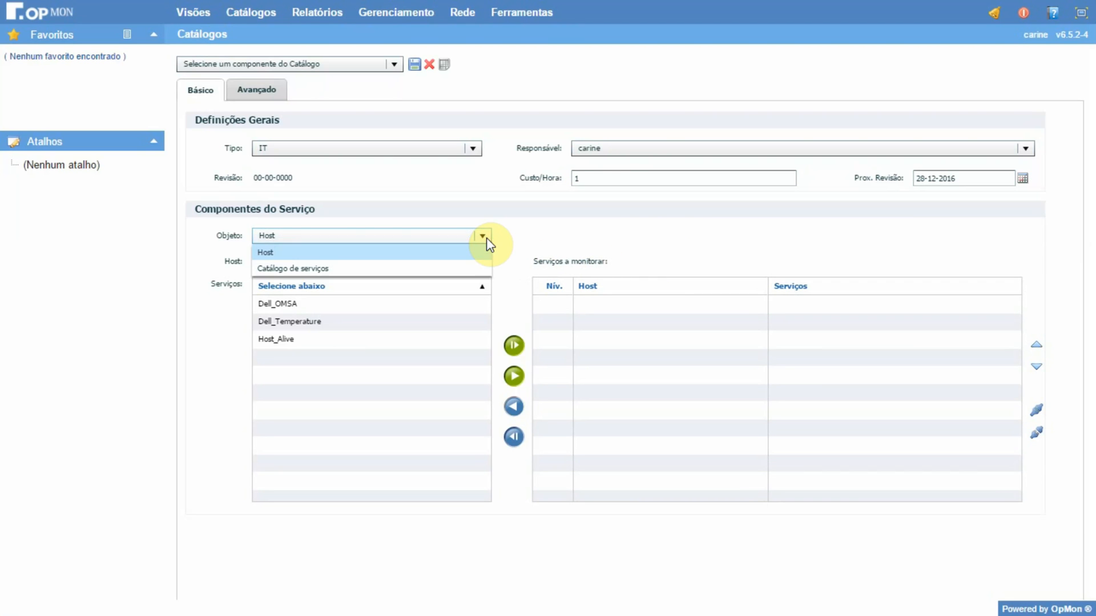
left_click(443, 256)
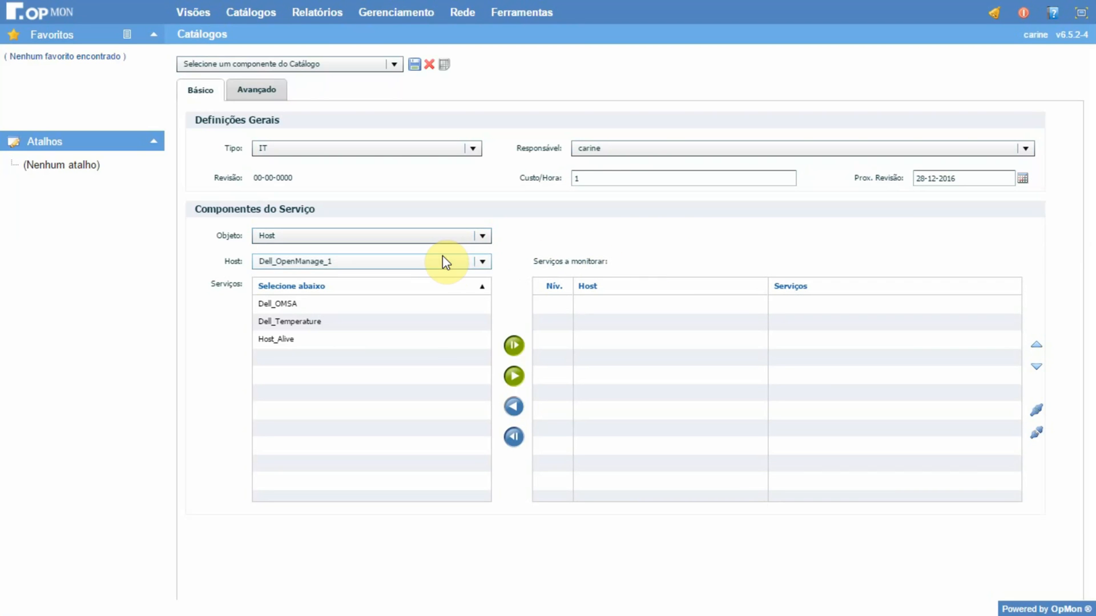
left_click(483, 262)
scroll(454, 292, "down", 3)
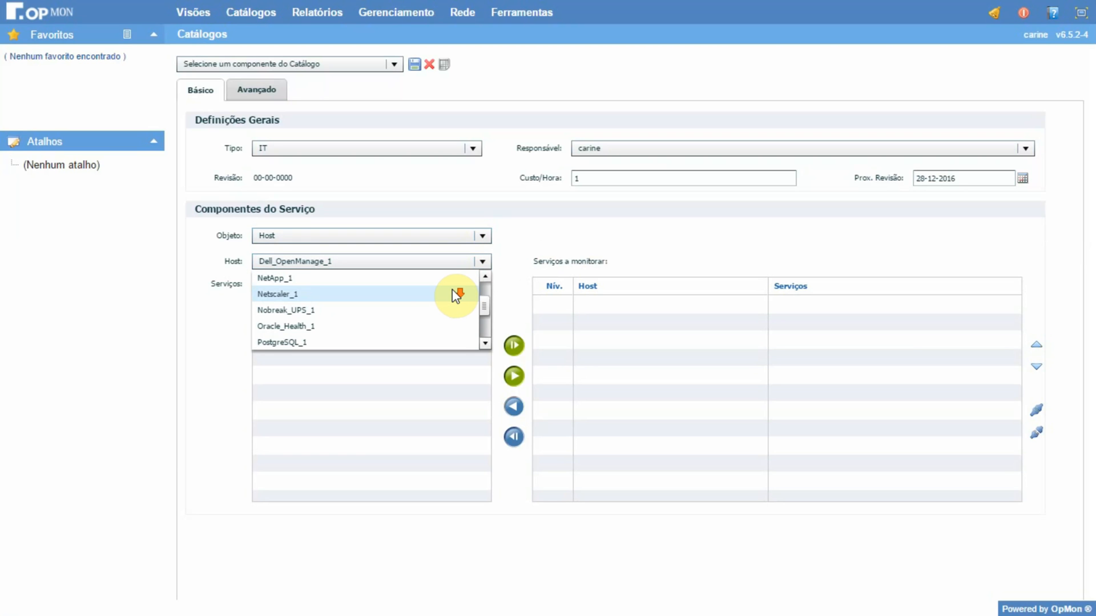
left_click(284, 346)
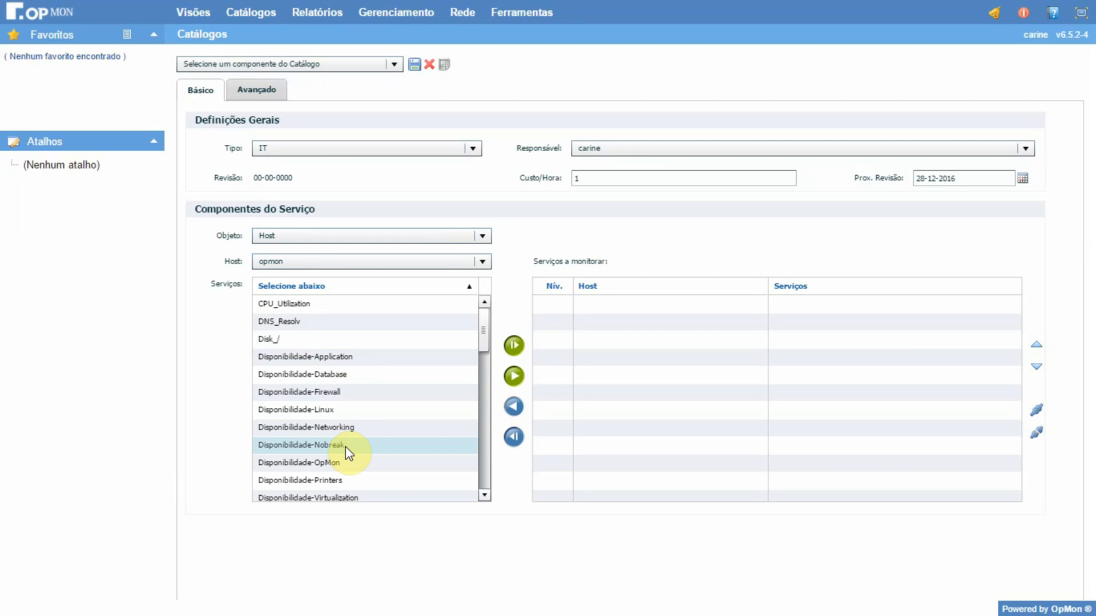
scroll(349, 454, "down", 1)
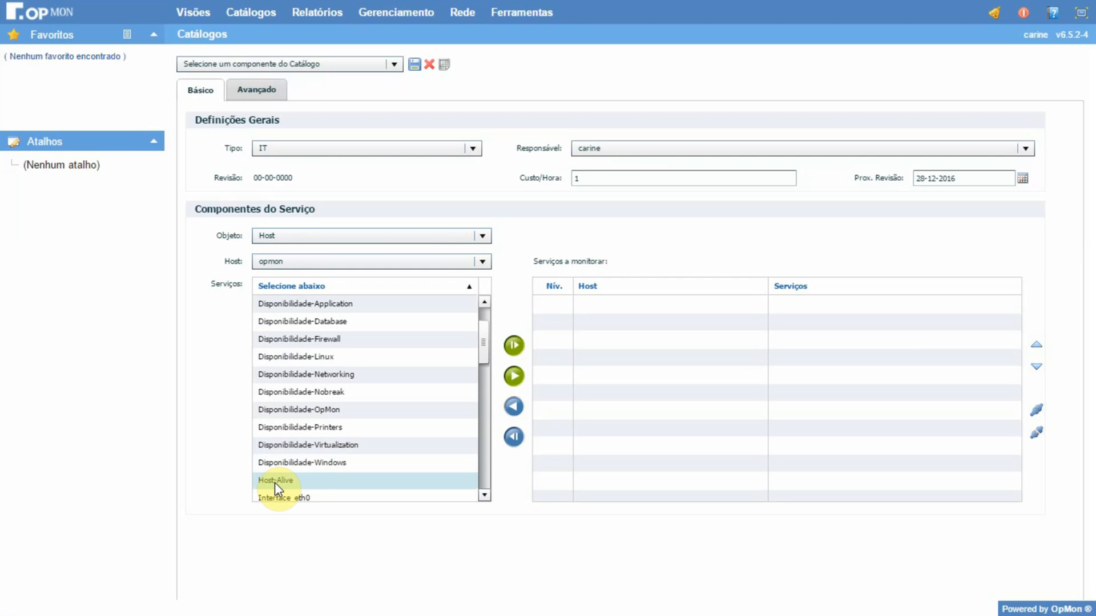
left_click(515, 377)
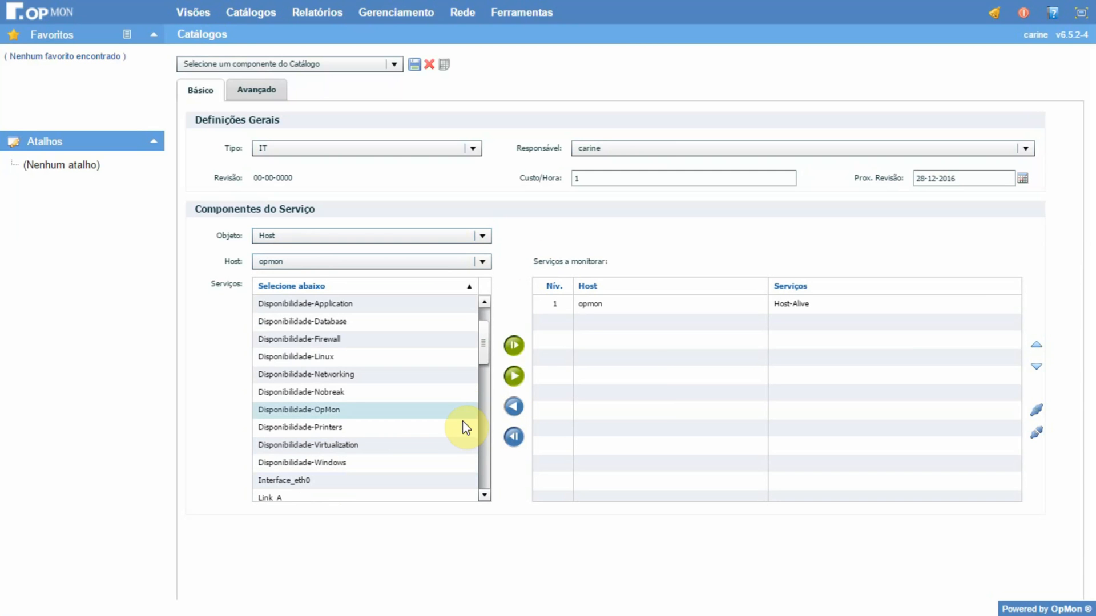
Add the opmon services Load, CPU_Utilization, DNS_Resolv, Link_A and Link_B to the monitored services
left_click_drag(482, 359, 482, 379)
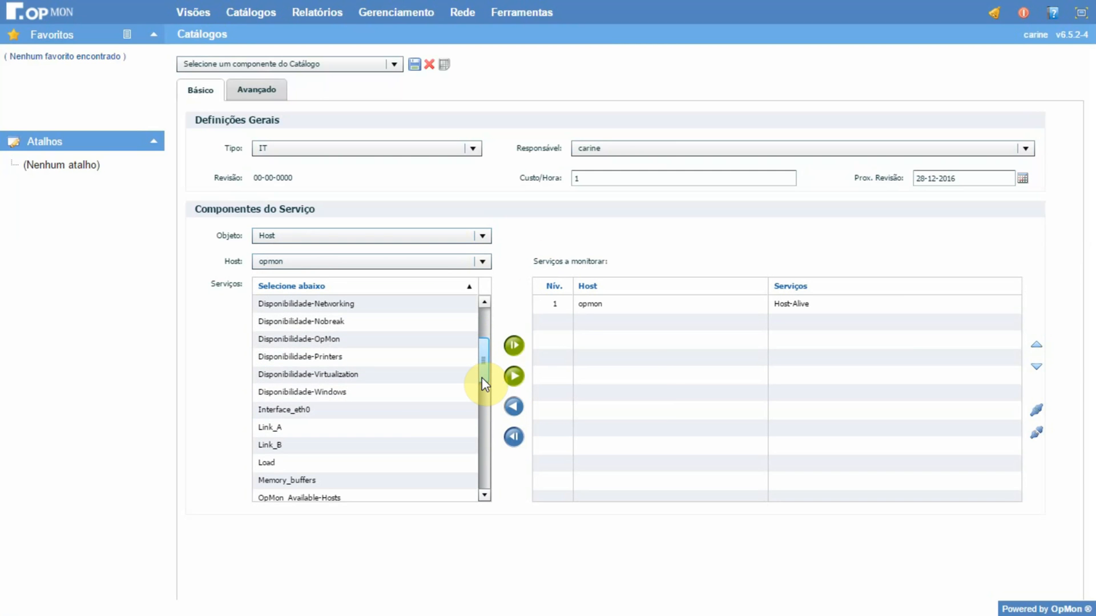
double_click(268, 463)
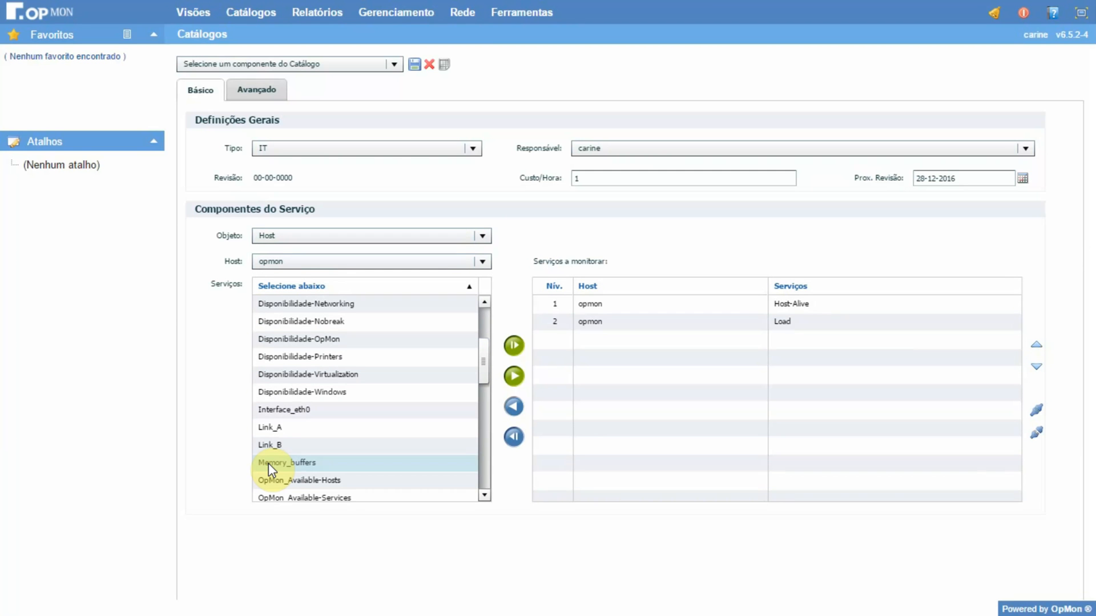
scroll(274, 388, "up", 3)
double_click(289, 307)
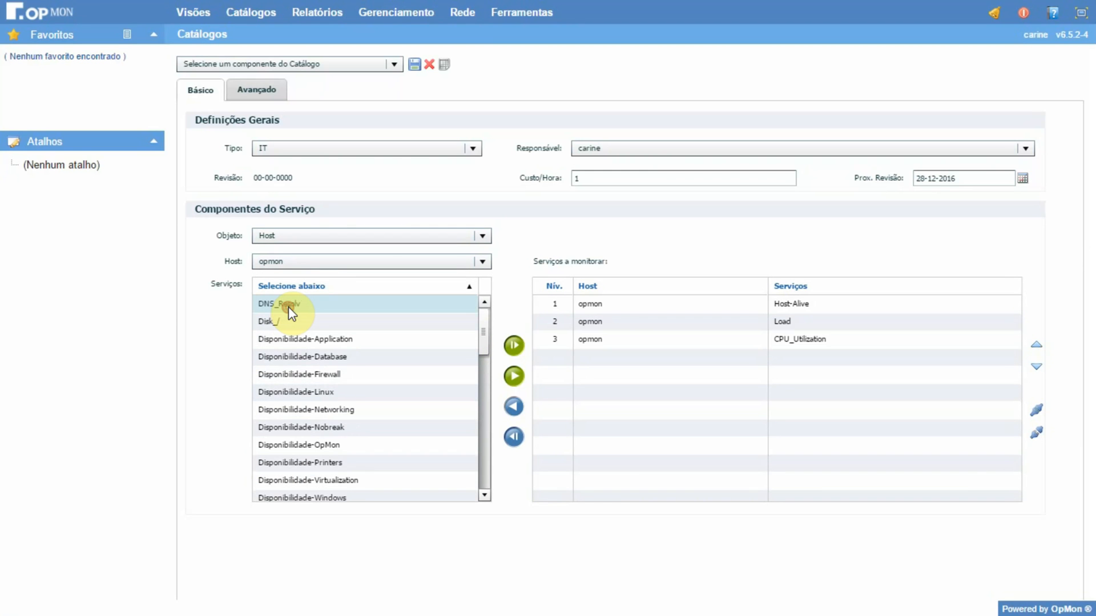
double_click(323, 308)
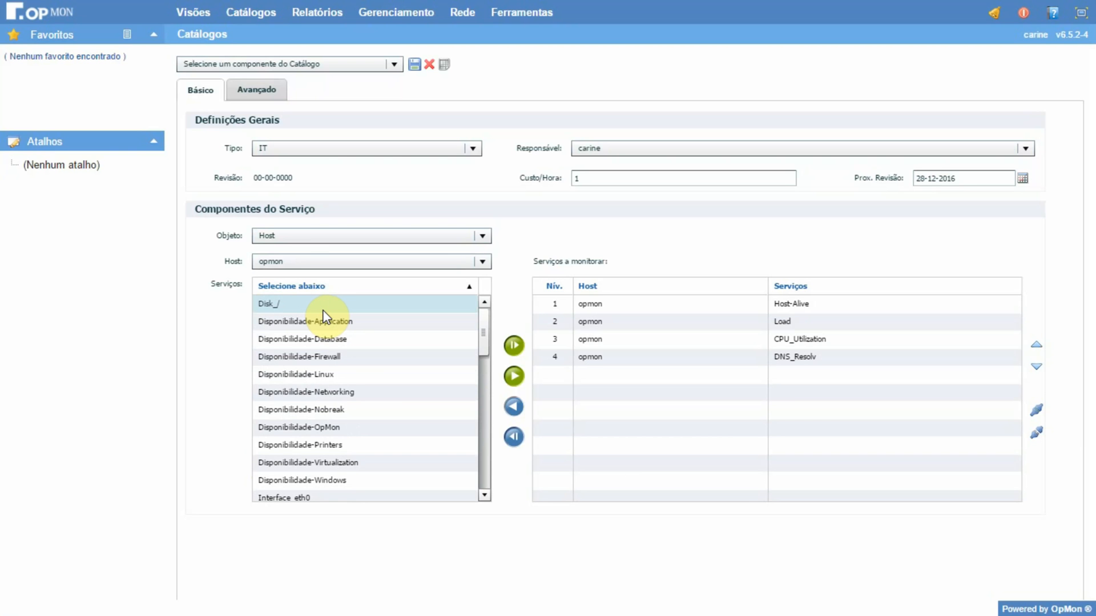
scroll(323, 315, "down", 2)
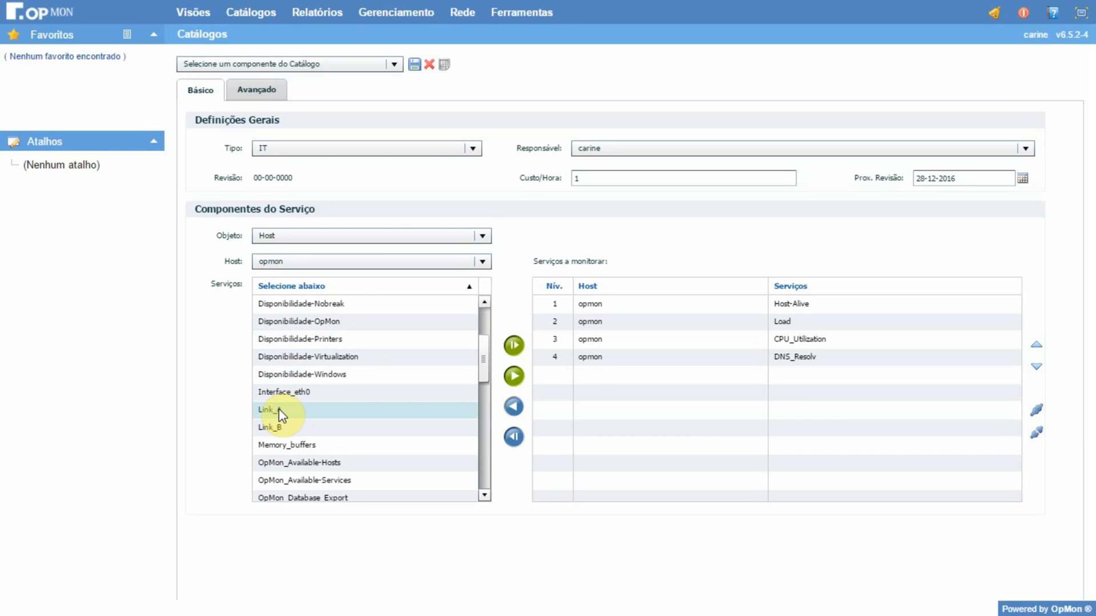
double_click(278, 409)
double_click(278, 410)
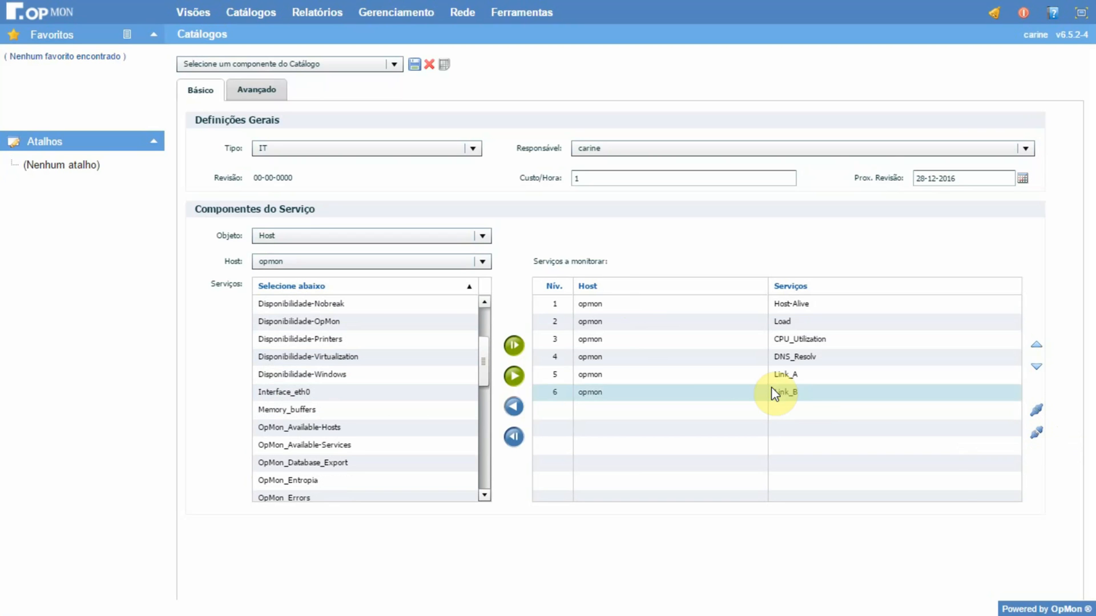
Group Load with CPU_Utilization on one level and Link_A with Link_B on another in the monitored services
left_click(705, 320)
left_click(706, 347, "shift")
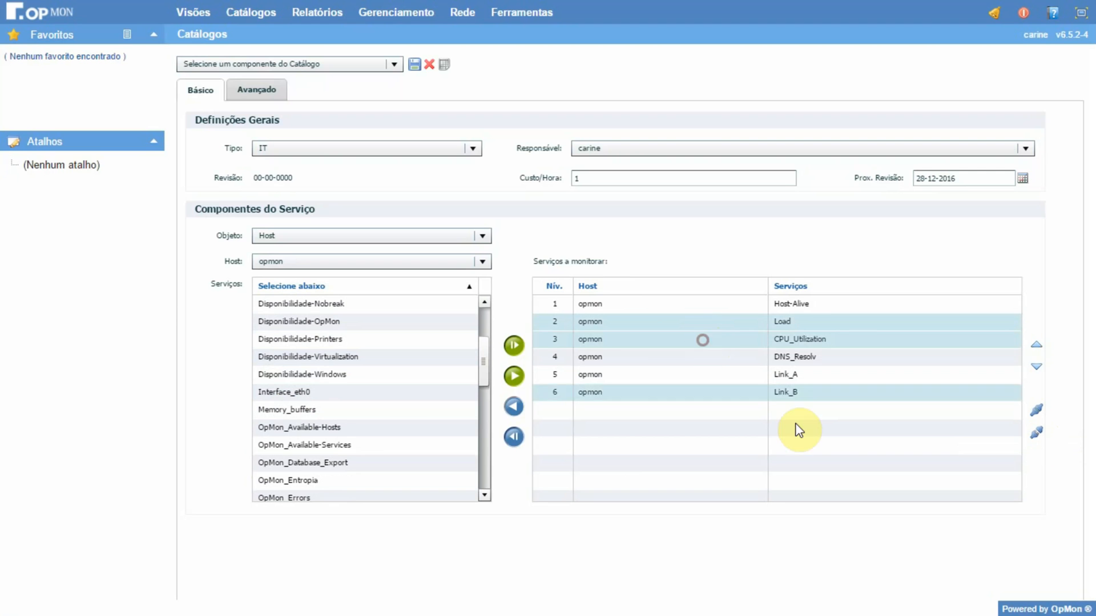
left_click(1036, 420)
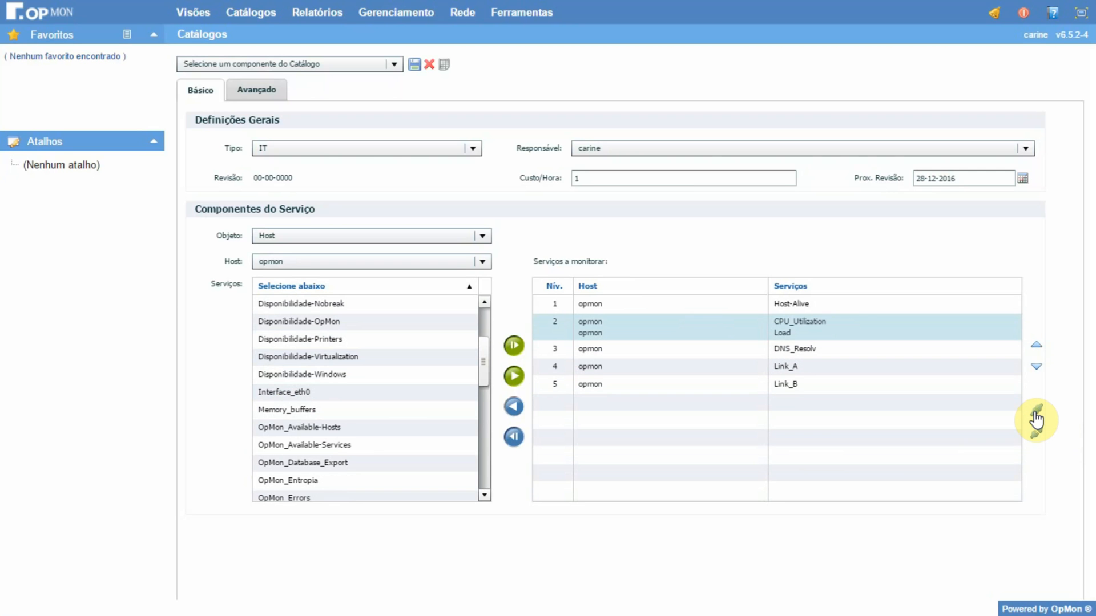
left_click(807, 367)
left_click(807, 381, "ctrl")
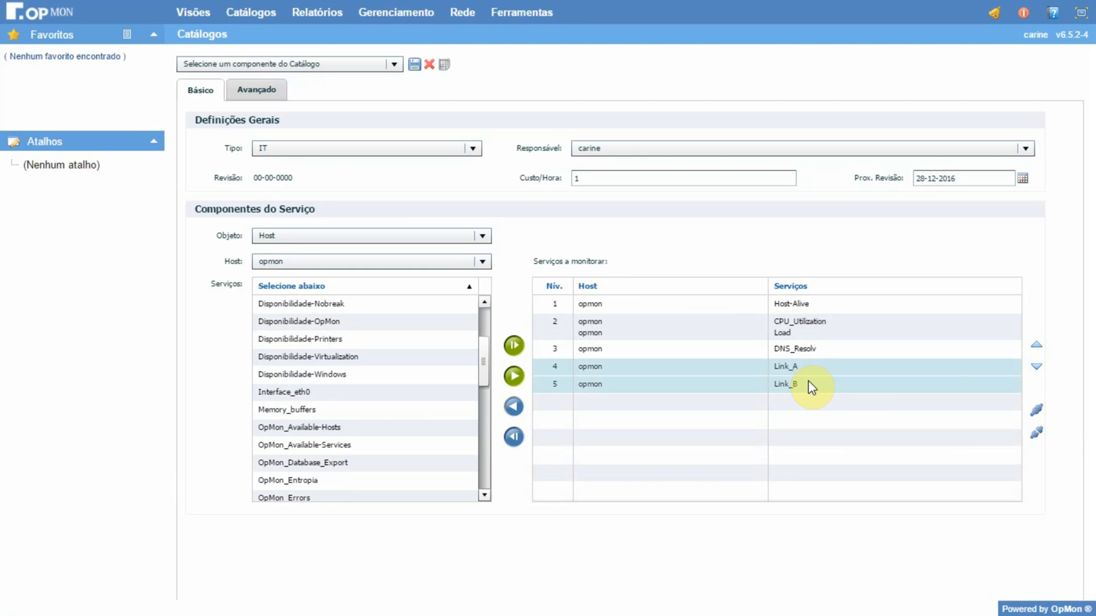
left_click(1039, 414)
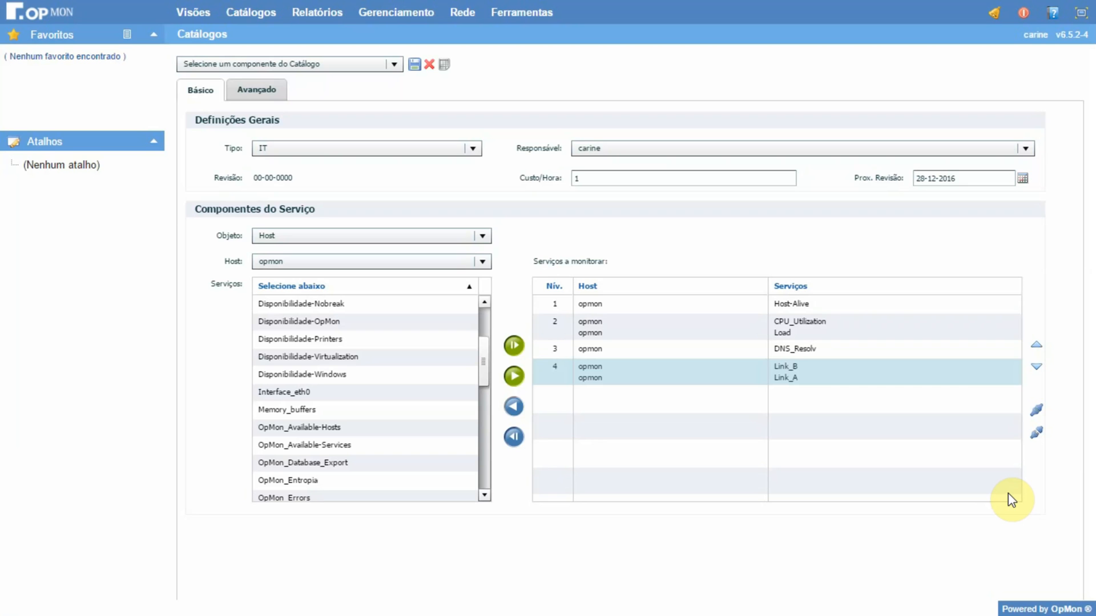
Set the time cut (Corte) to 24x7 in the catalog's advanced settings
left_click(265, 93)
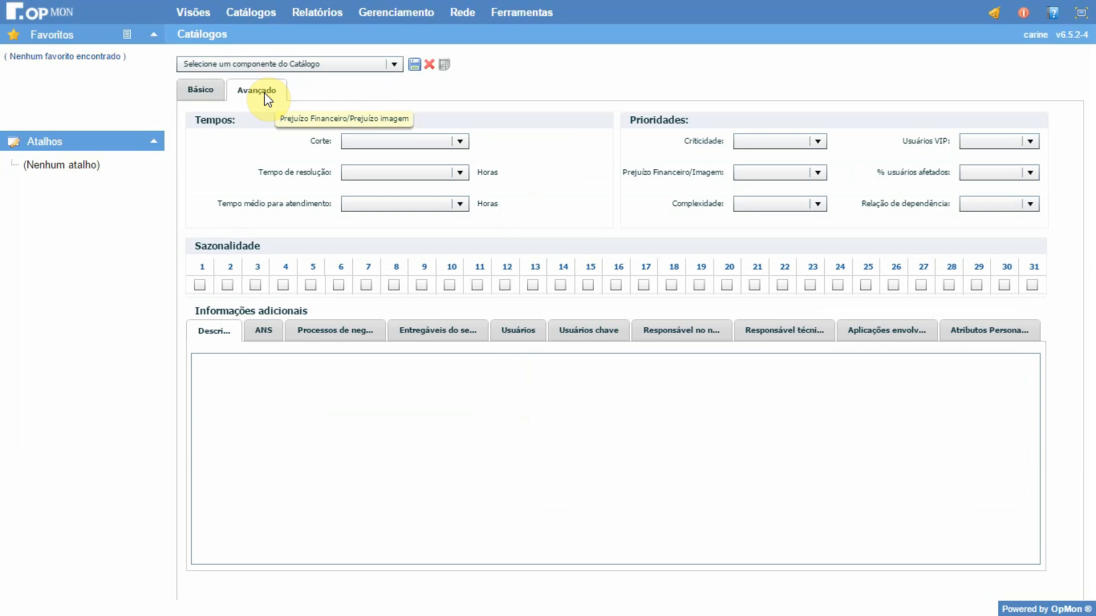
left_click(460, 143)
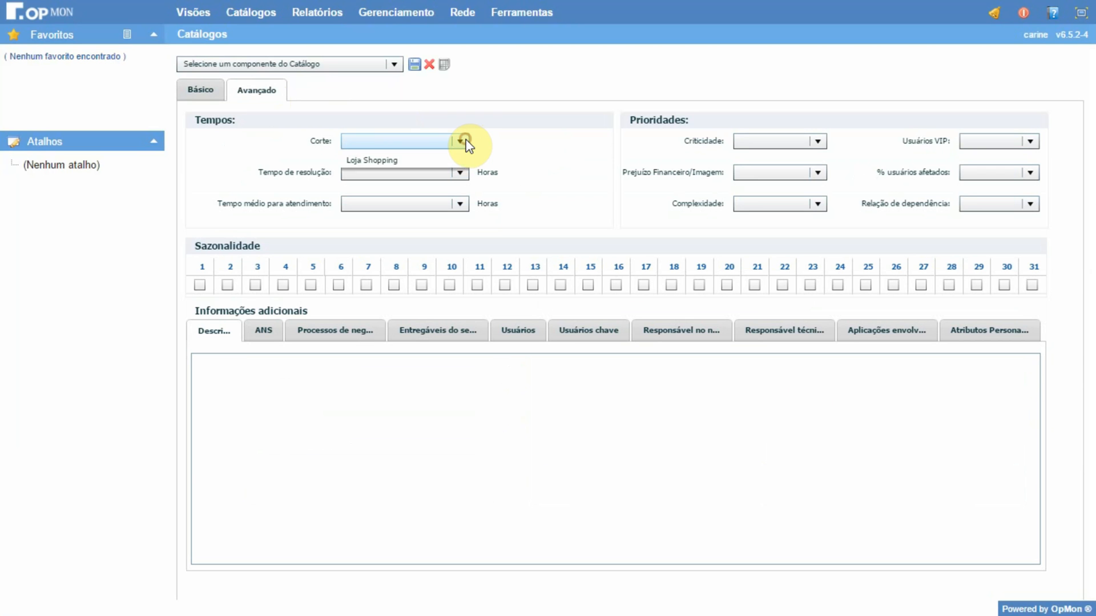
left_click(435, 158)
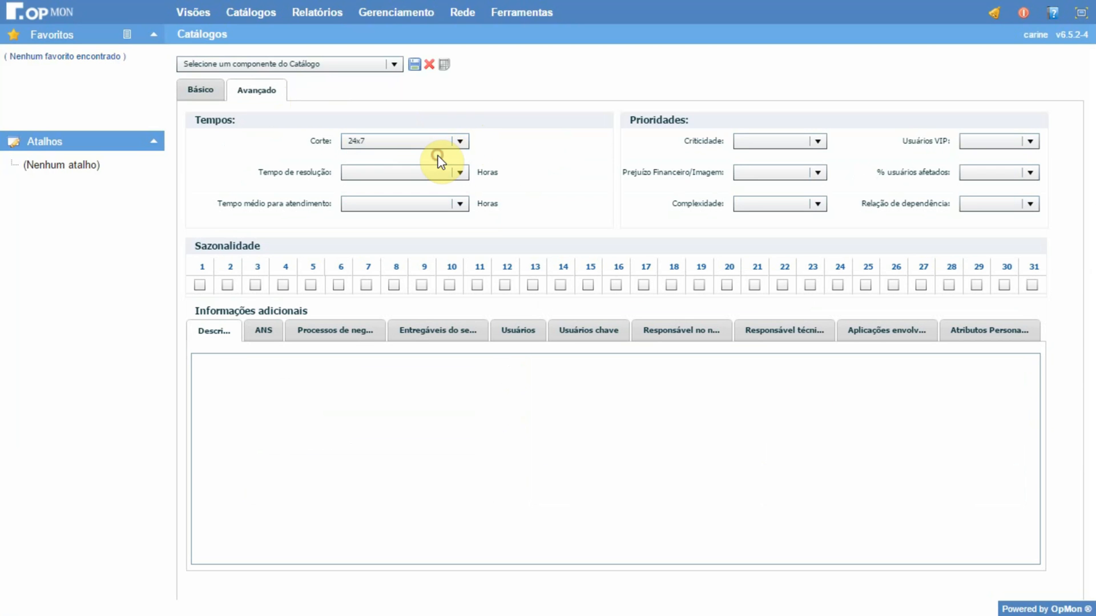
Set the resolution time (Tempo de resolução) to 2 hours and the average service time (Tempo médio para atendimento) to 6 hours
left_click(460, 172)
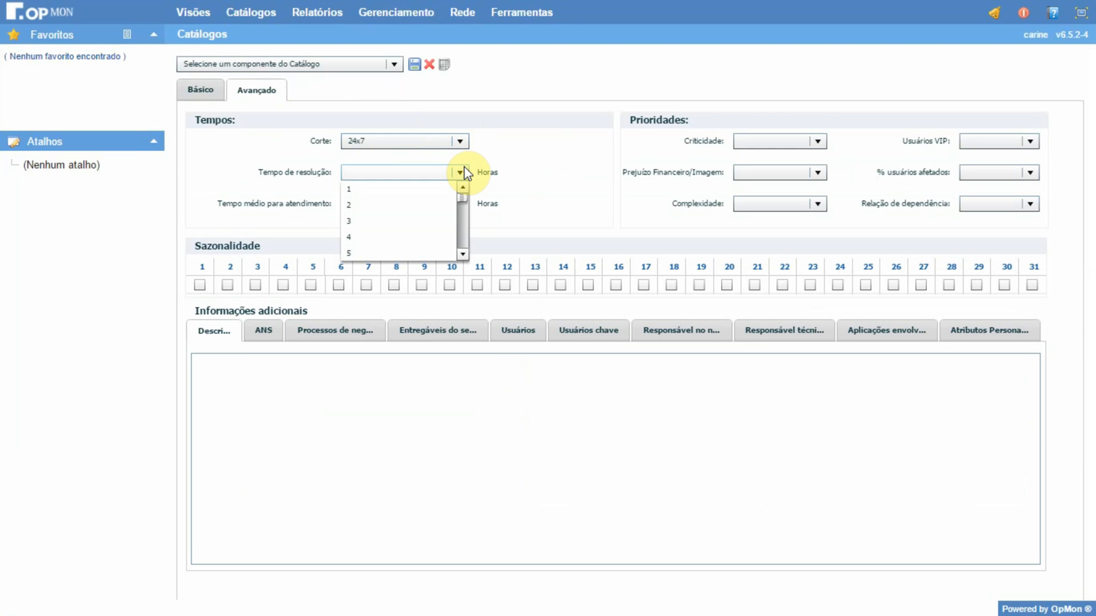
scroll(455, 221, "down", 1)
left_click(455, 221)
left_click(460, 204)
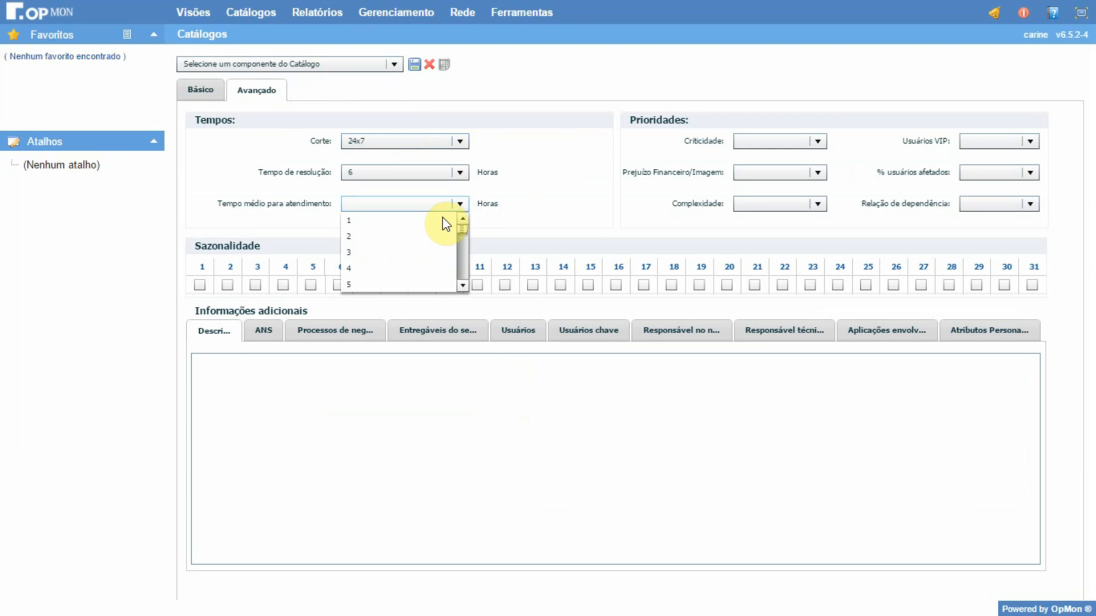
left_click(462, 285)
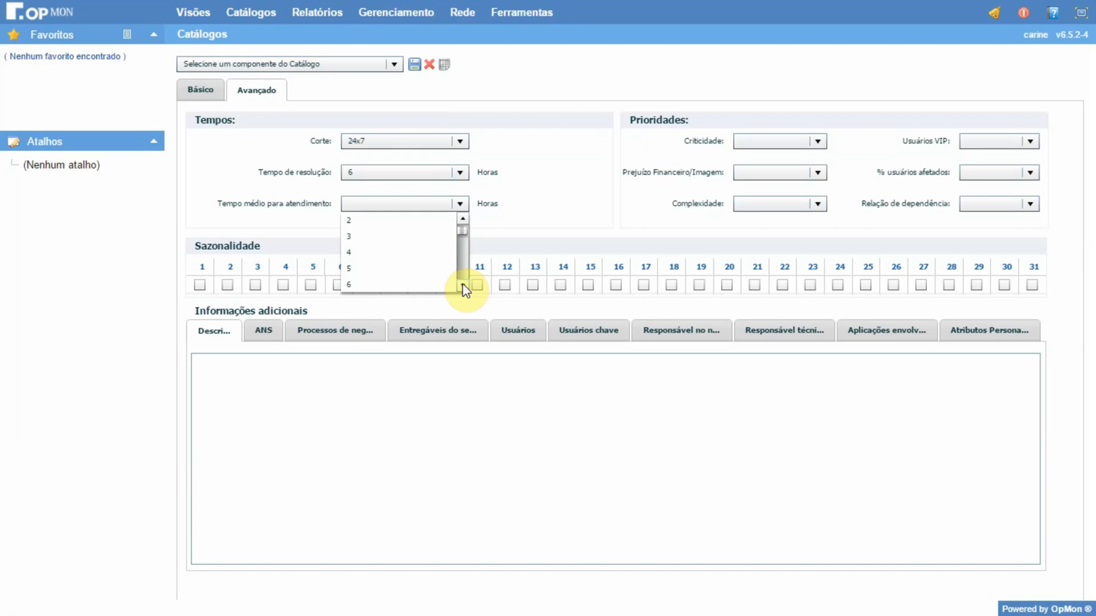
left_click(384, 284)
left_click(460, 172)
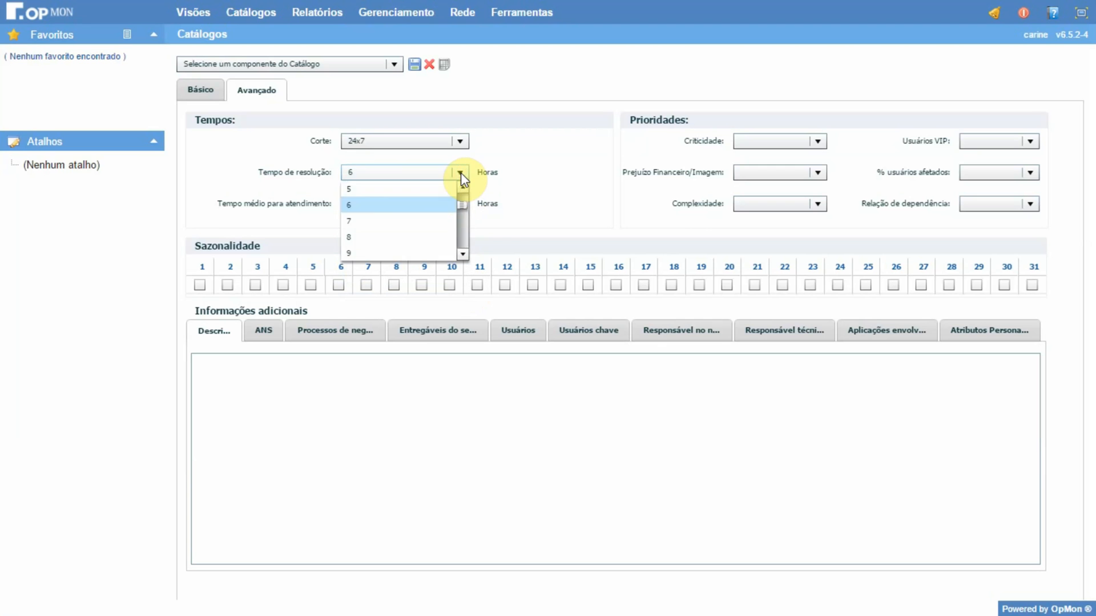
scroll(428, 197, "up", 1)
left_click(372, 191)
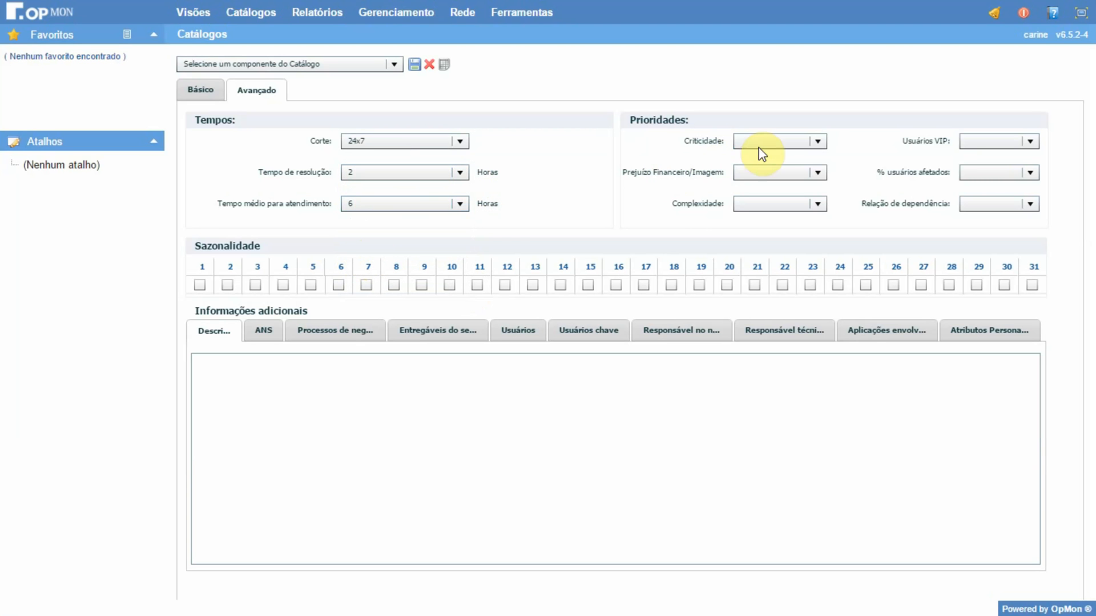
Set the priorities Criticidade to Média, Prejuízo Financeiro/Imagem to Médio and Complexidade to Média
left_click(819, 142)
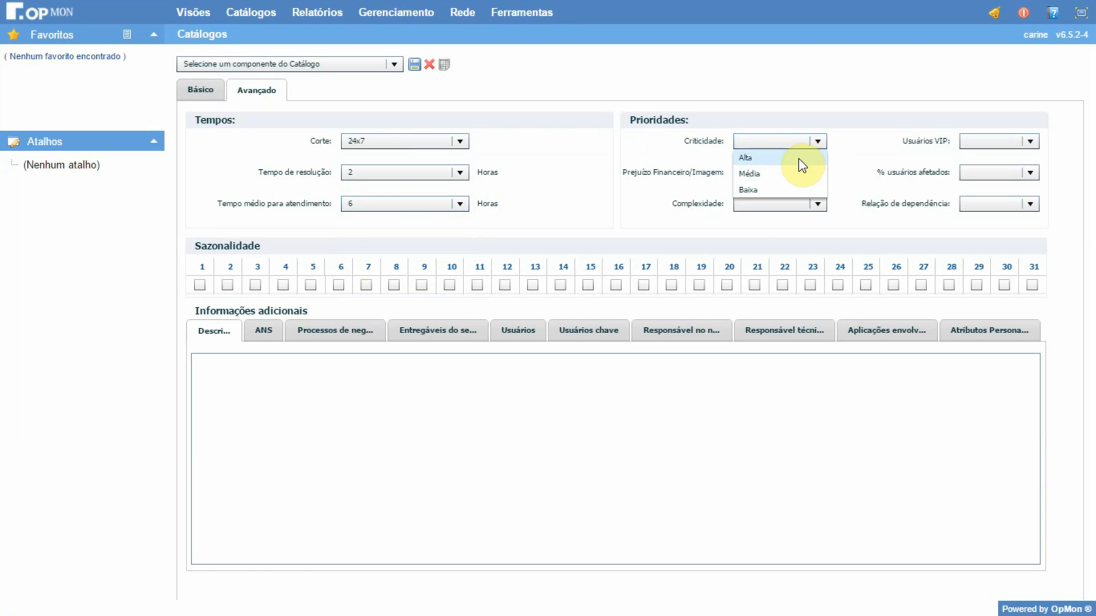
left_click(775, 173)
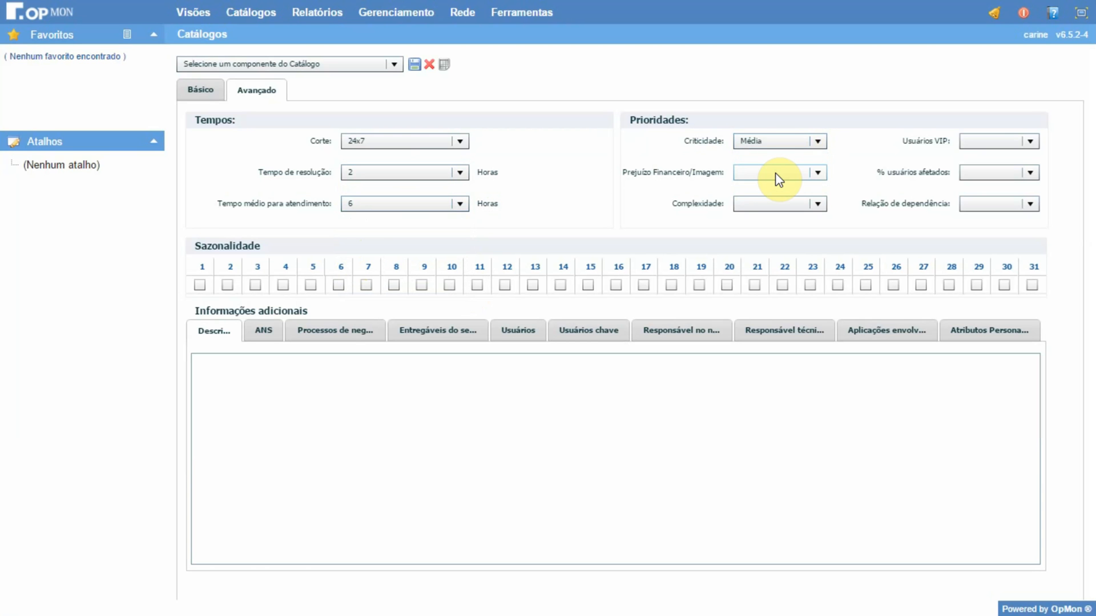
left_click(818, 173)
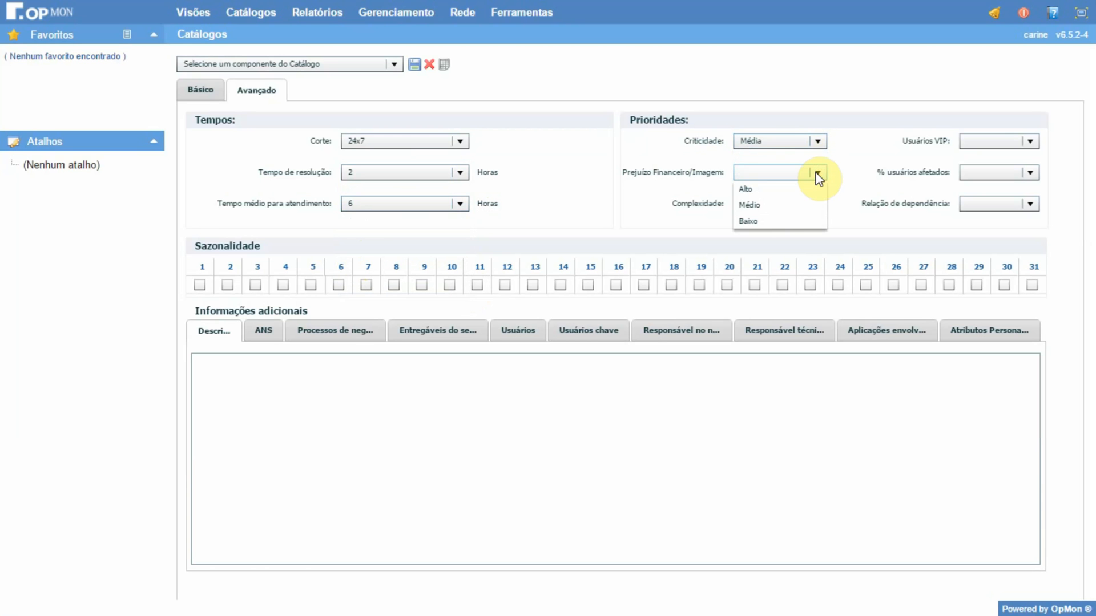
left_click(790, 202)
left_click(817, 205)
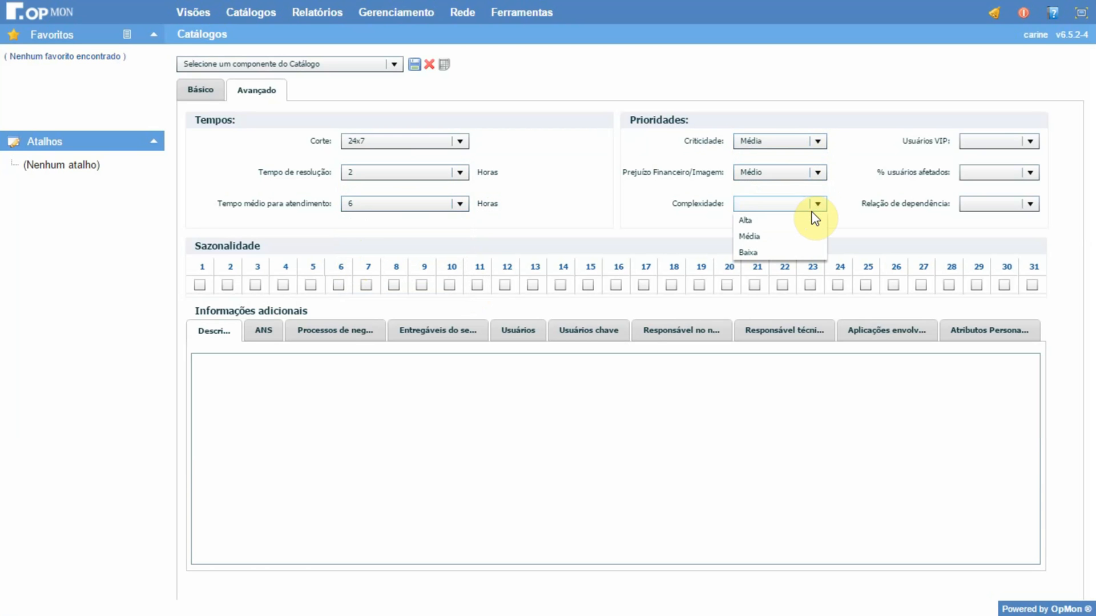
left_click(792, 237)
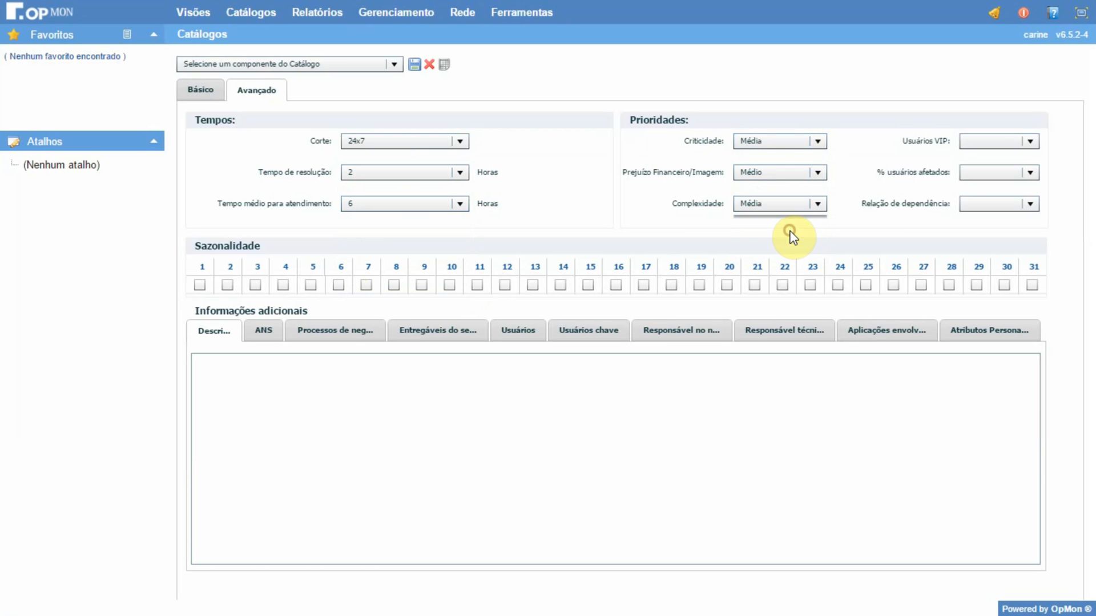
Set the priorities Usuários VIP to Sim, % usuários afetados to De 30% a 70% and Relação de dependência to Média
left_click(1030, 142)
left_click(995, 158)
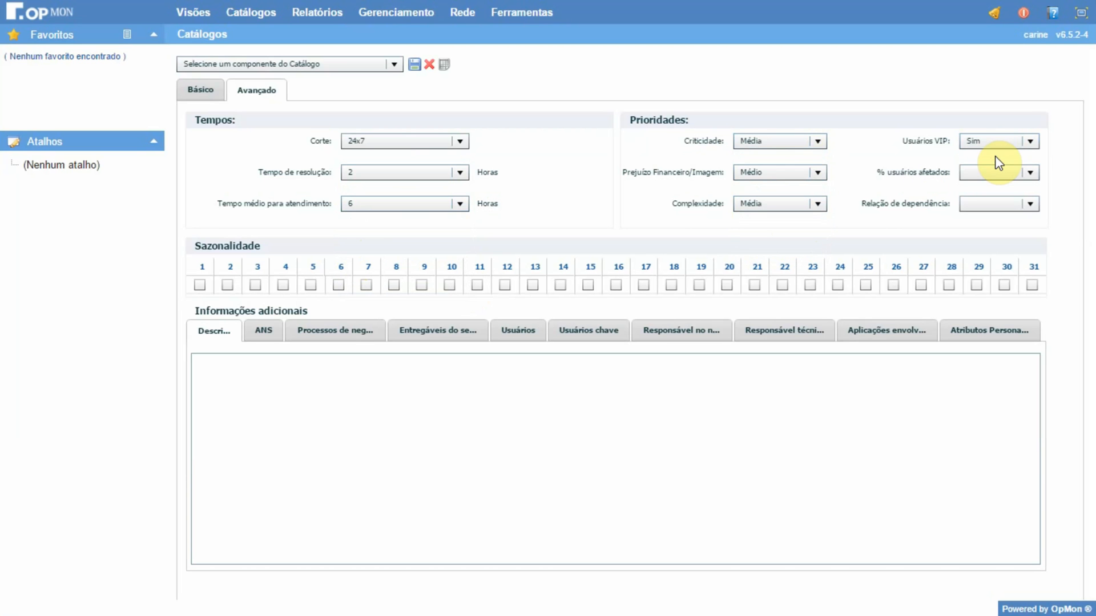
left_click(1030, 172)
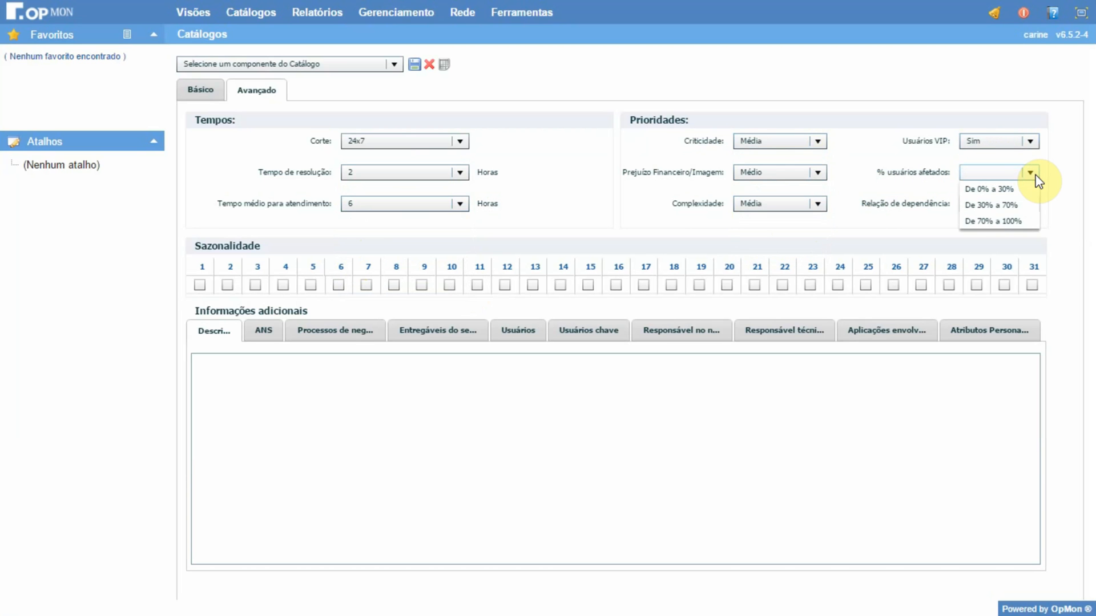
left_click(1015, 207)
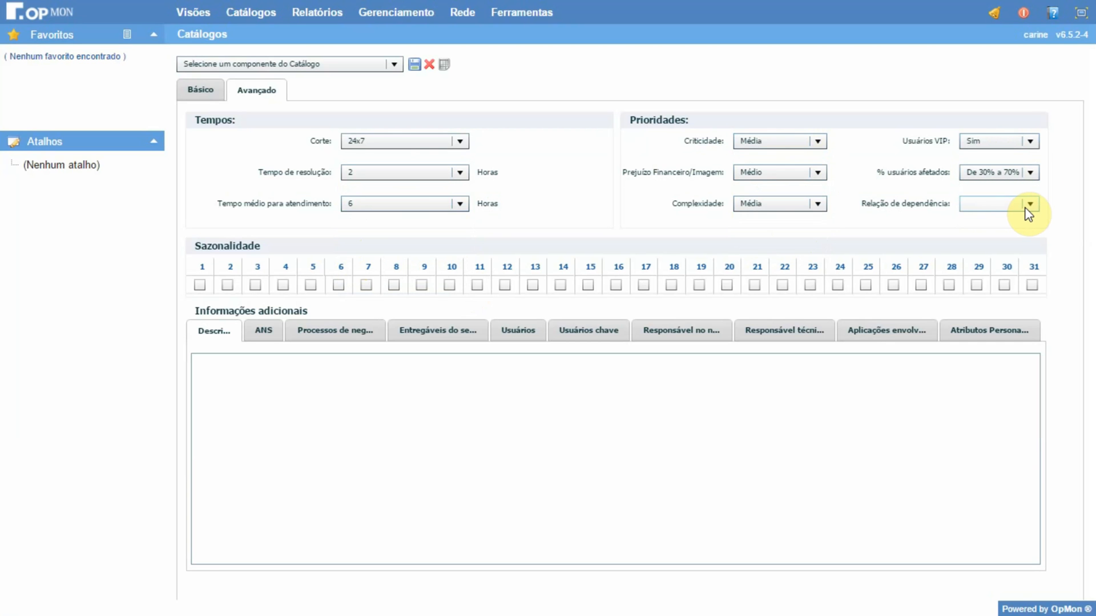
left_click(1031, 204)
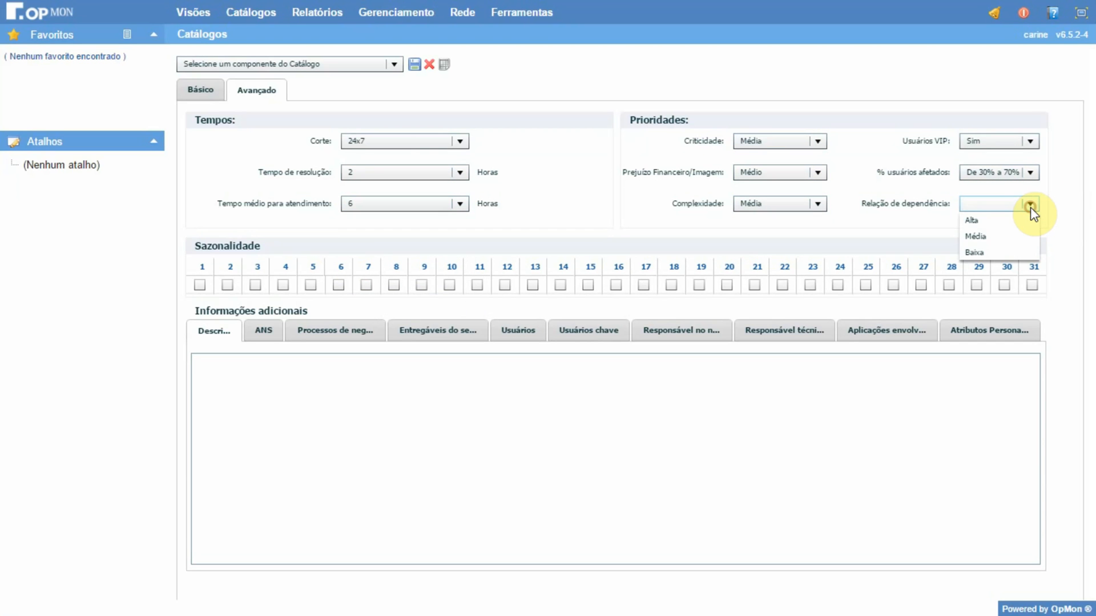
left_click(1020, 237)
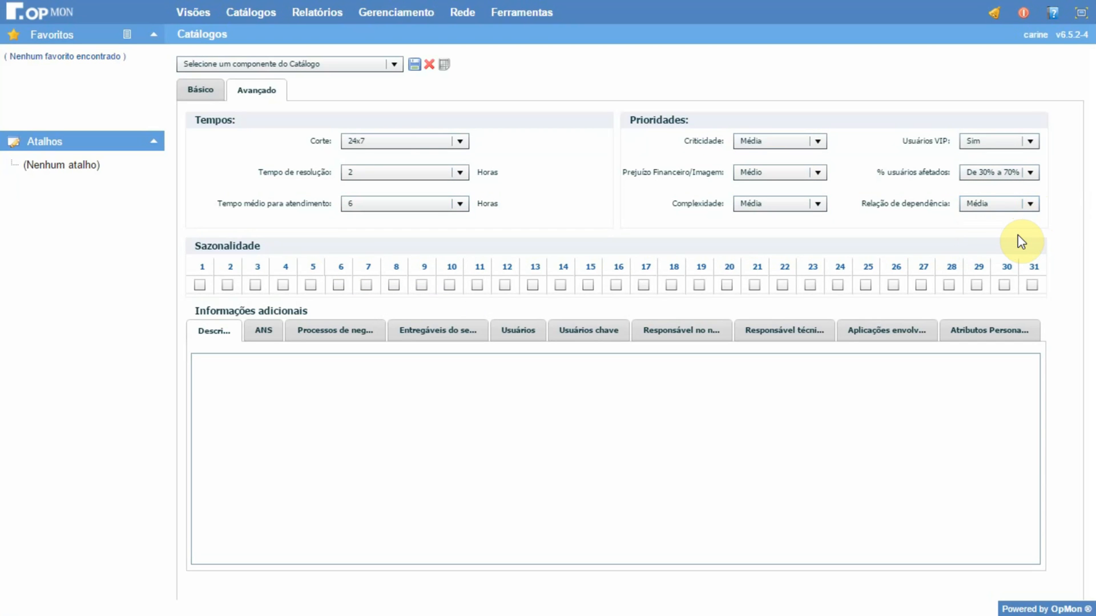
Mark days 3 through 8 in the seasonality and enter "Descrição..." as the catalog's description
left_click(255, 285)
left_click(282, 285)
left_click(308, 285)
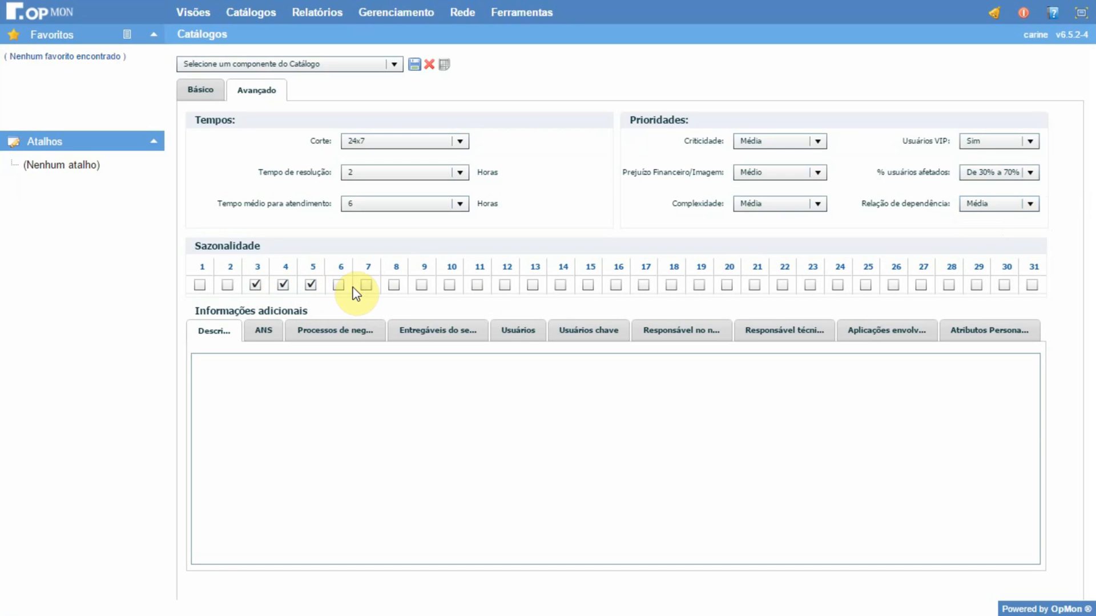
left_click(338, 285)
left_click(366, 285)
left_click(394, 285)
left_click(375, 392)
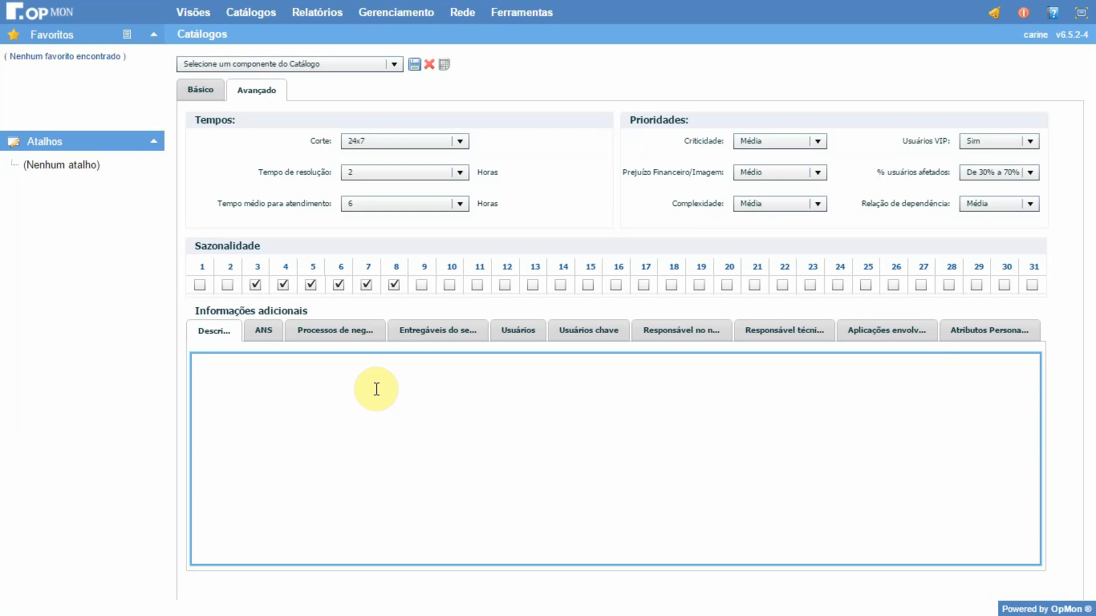
type("Descrição...")
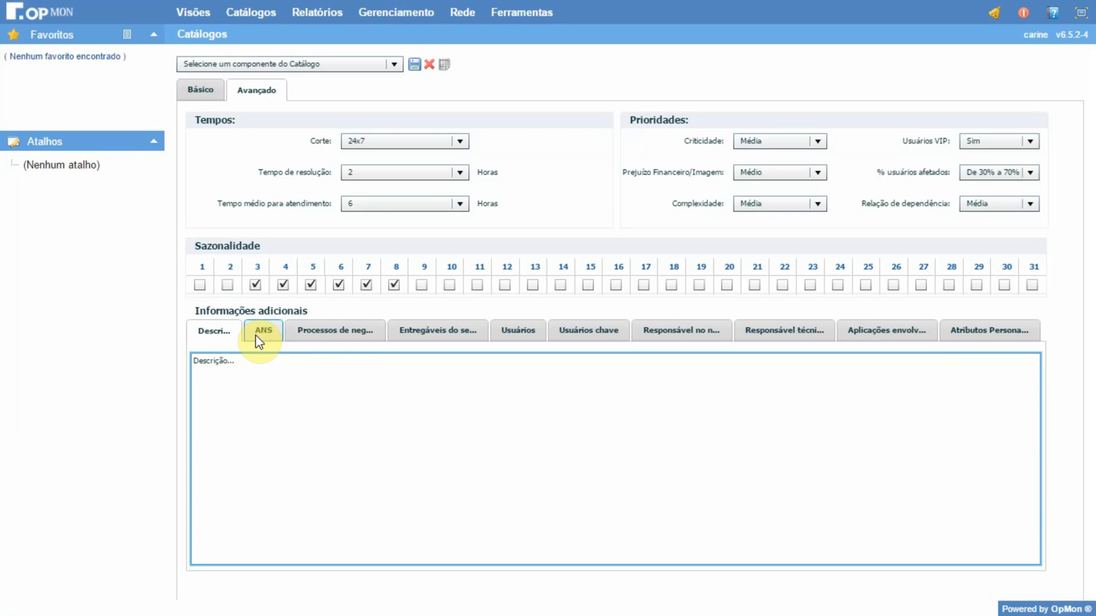
Enter the 2016 ANS targets for the 24x7 cut: 90 for Fev and Mar, 95 for Abr to Jun, 98 for Jul to Set
left_click(255, 335)
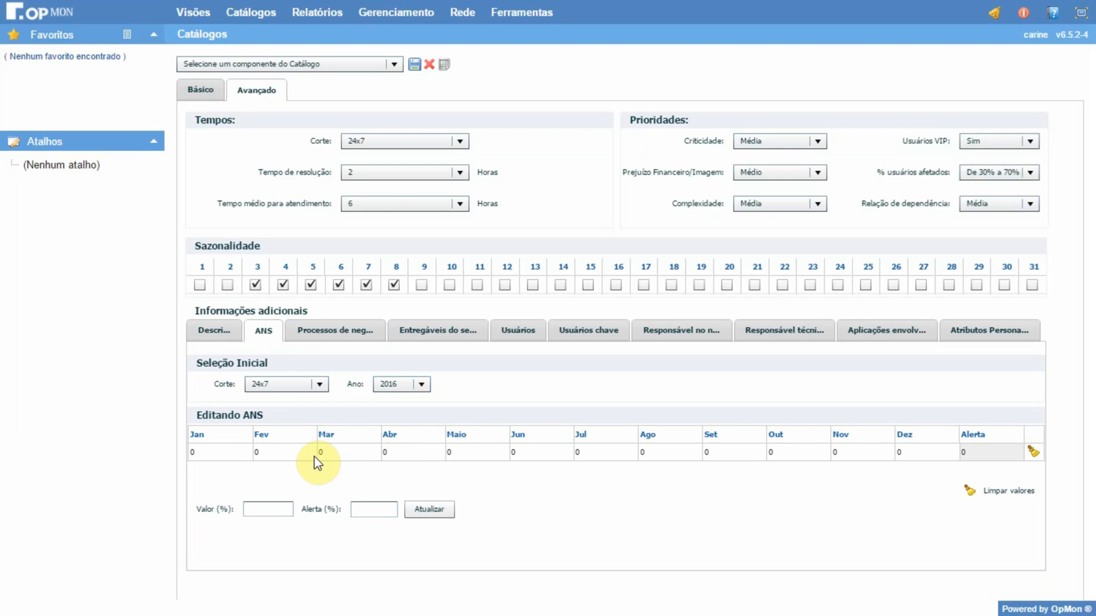
left_click(299, 455)
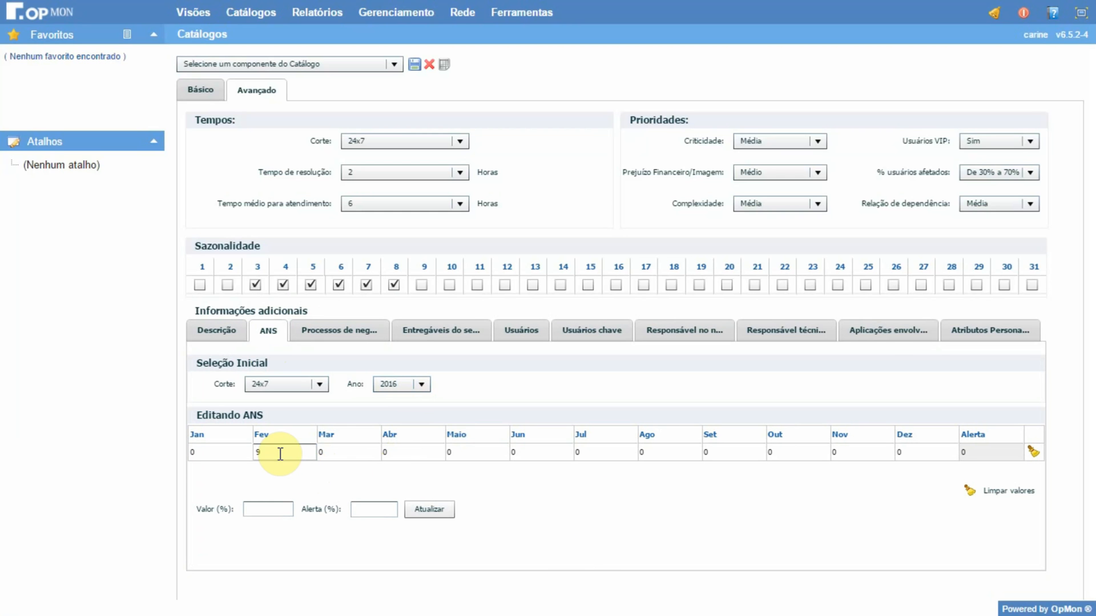
type("90\t90\t95\t95\t95")
key("Tab")
type("98")
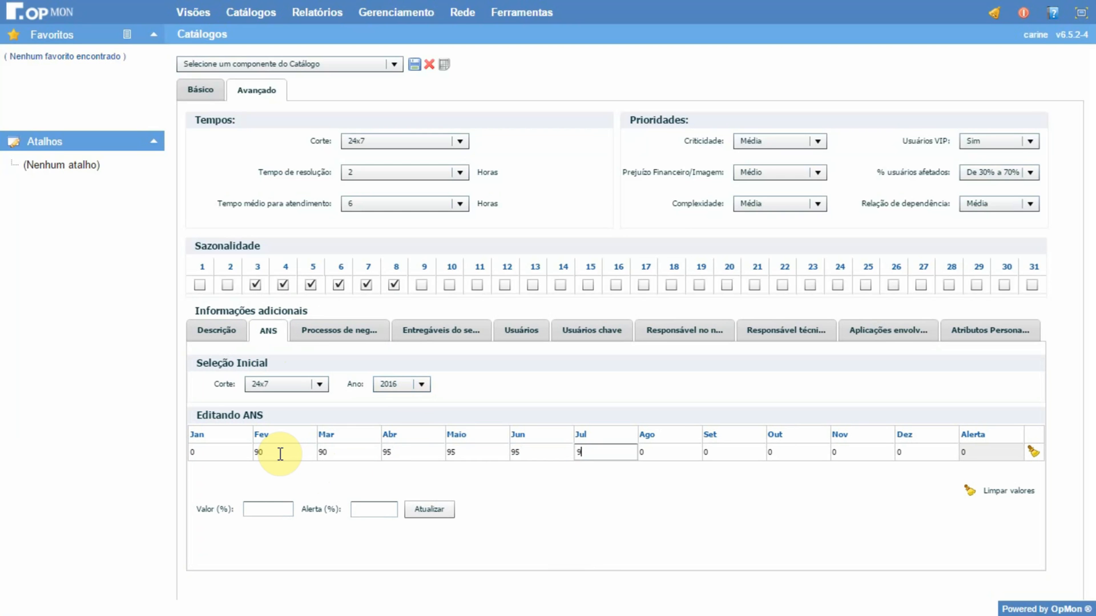
key("Tab")
type("98")
key("Tab")
type("98")
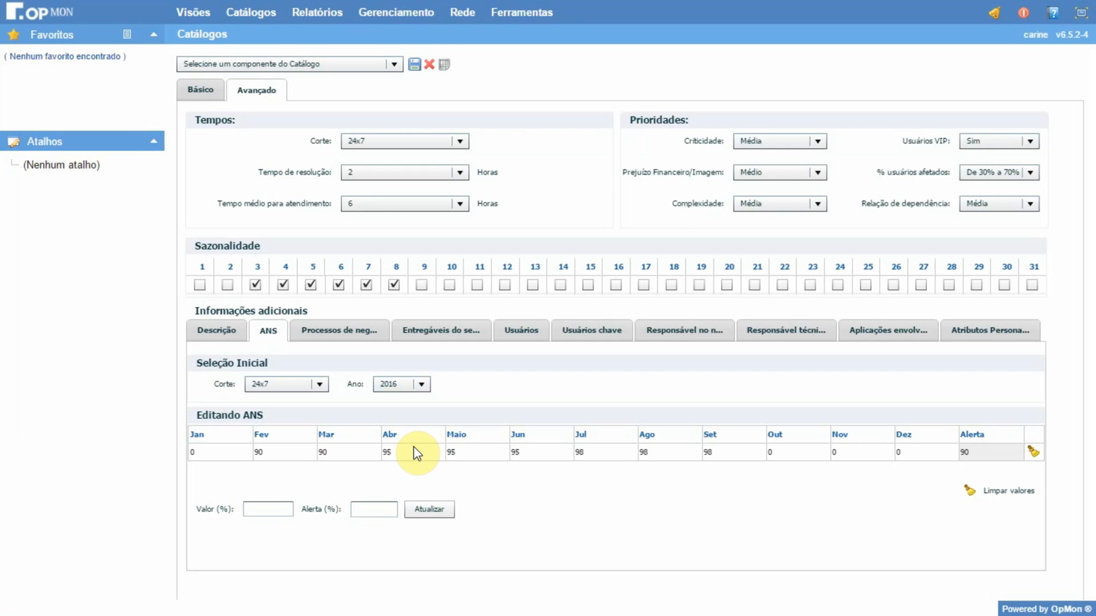
Enter "O que este serviço entrega" as the service deliverables in the additional information
left_click(349, 340)
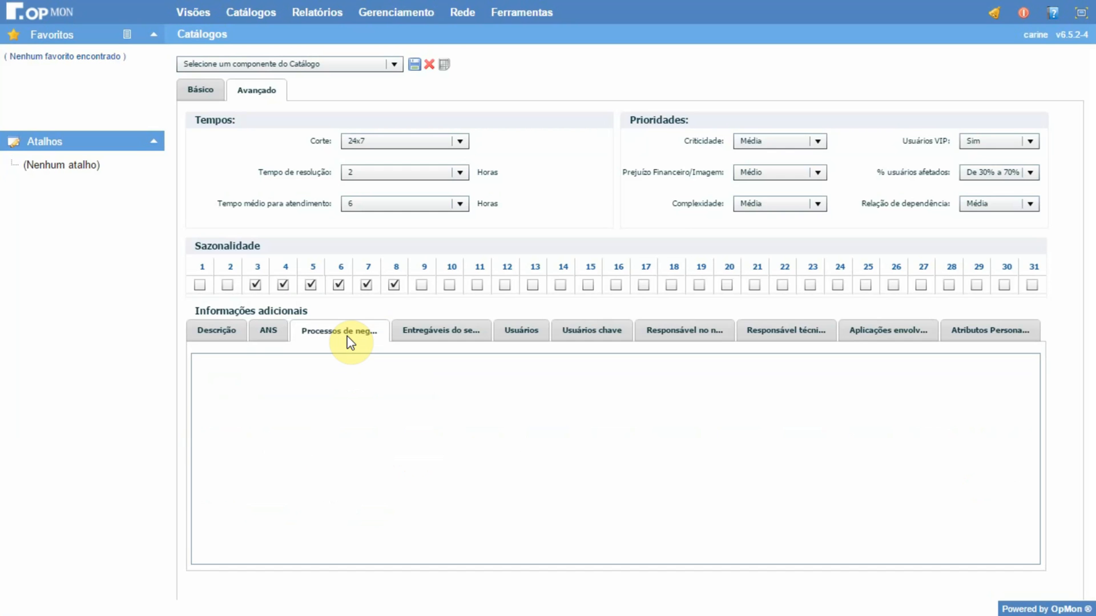
left_click(413, 343)
left_click(397, 398)
type("o")
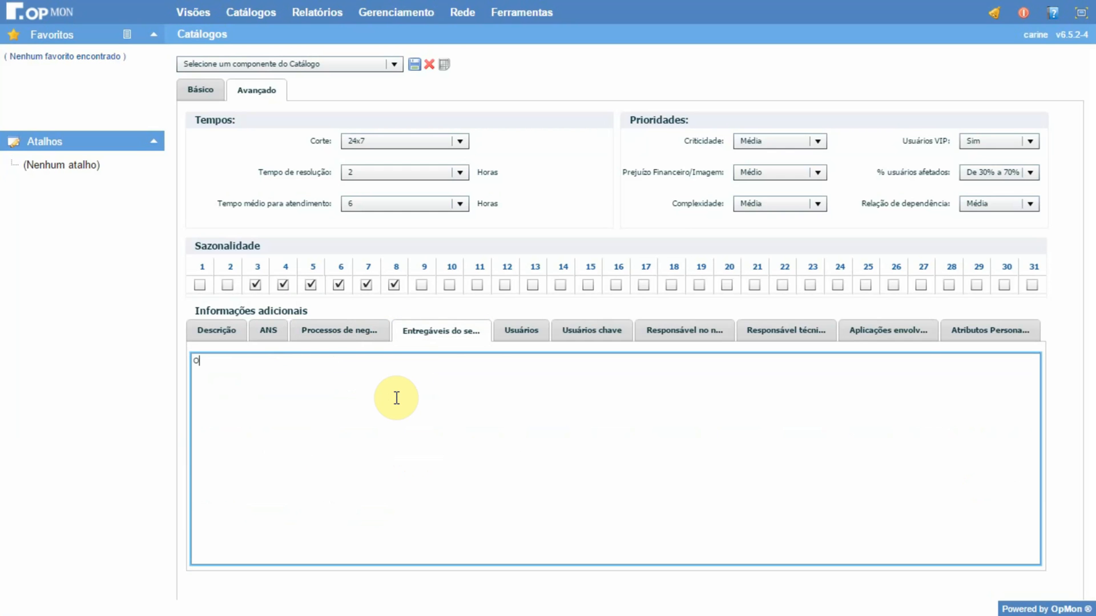
type("que este serviço entrega")
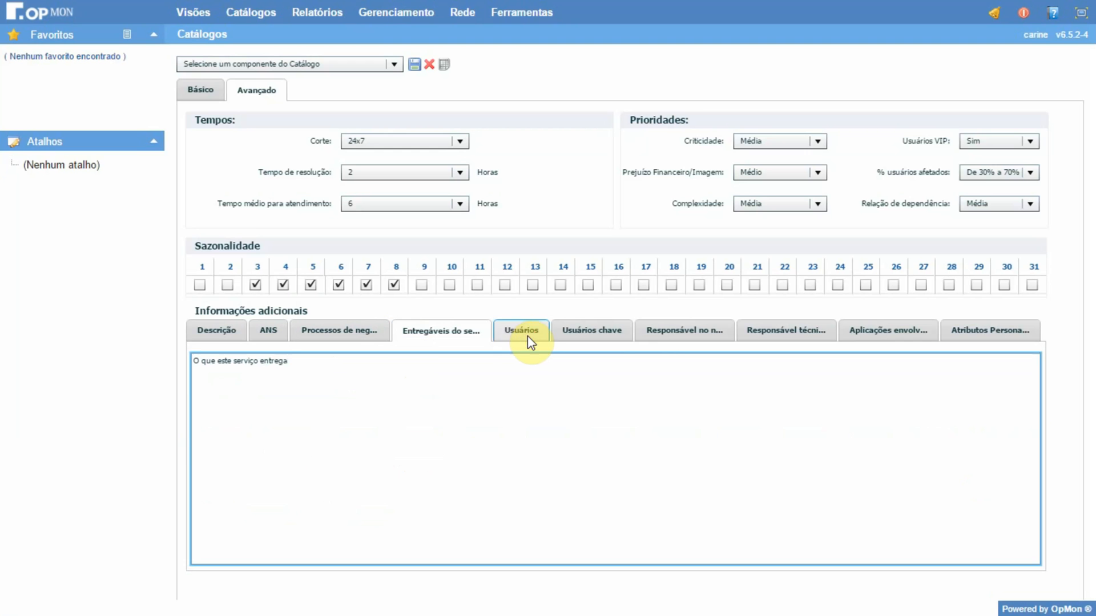
Select an OpMon user from the list as a service user and another one as a key user
left_click(528, 336)
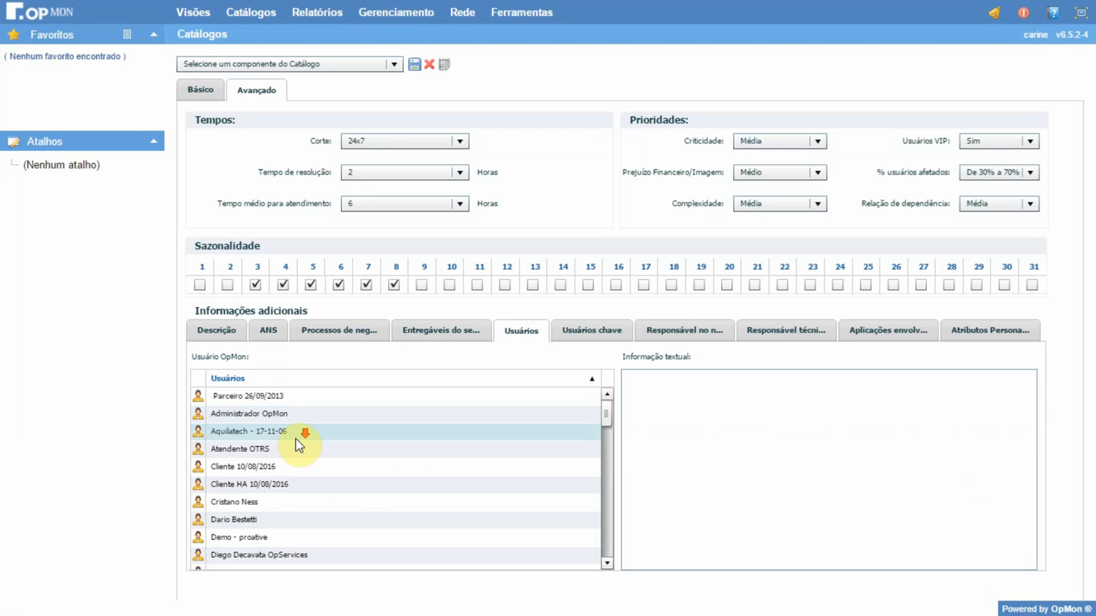
scroll(298, 447, "down", 3)
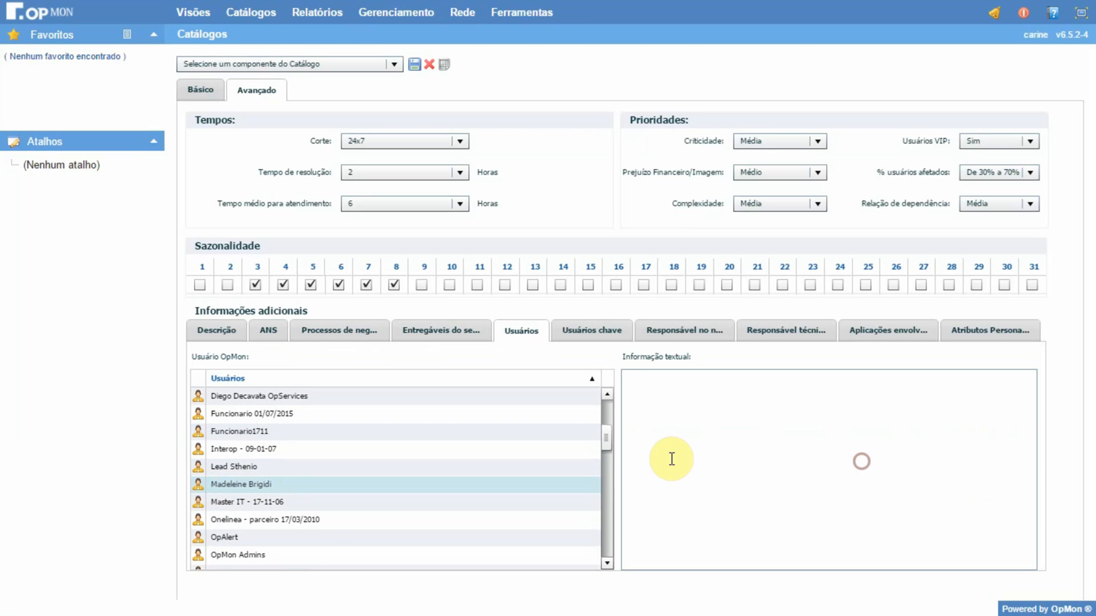
scroll(319, 511, "down", 1)
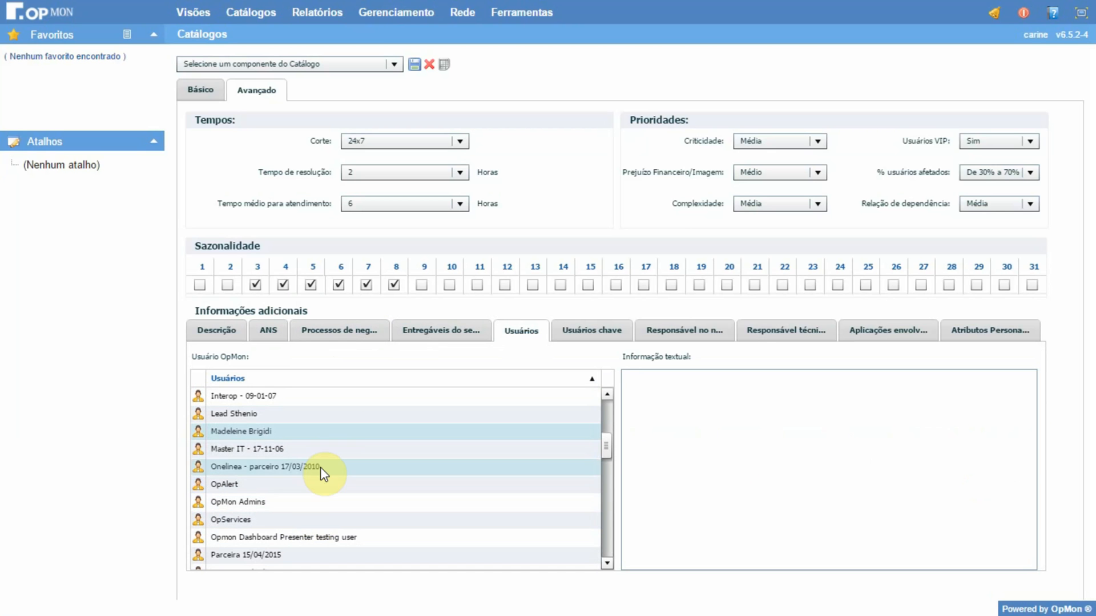
scroll(299, 528, "down", 10)
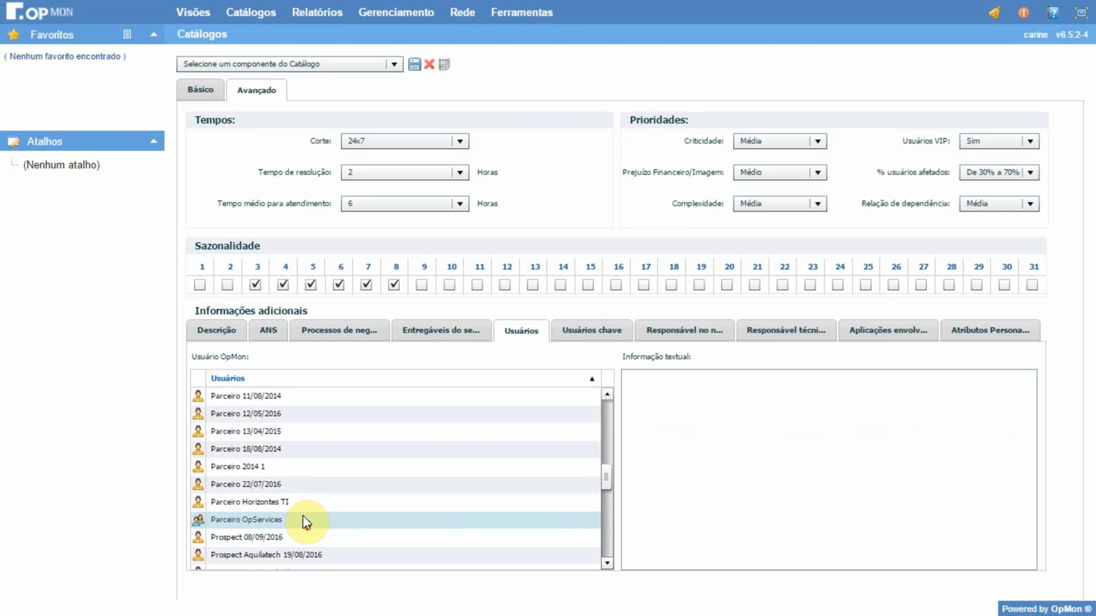
left_click(609, 338)
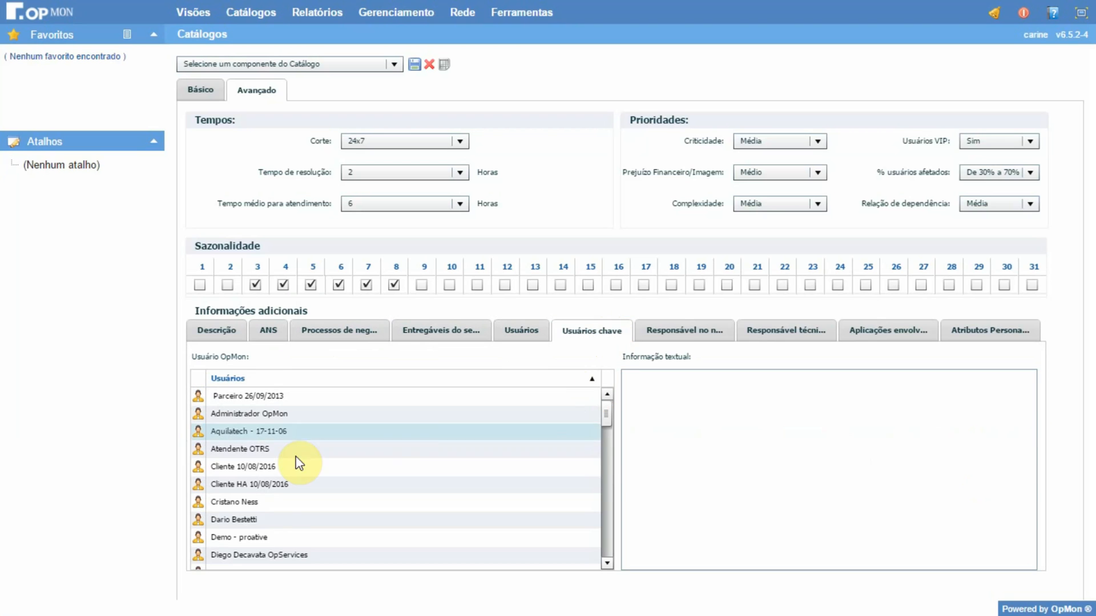
left_click(244, 520)
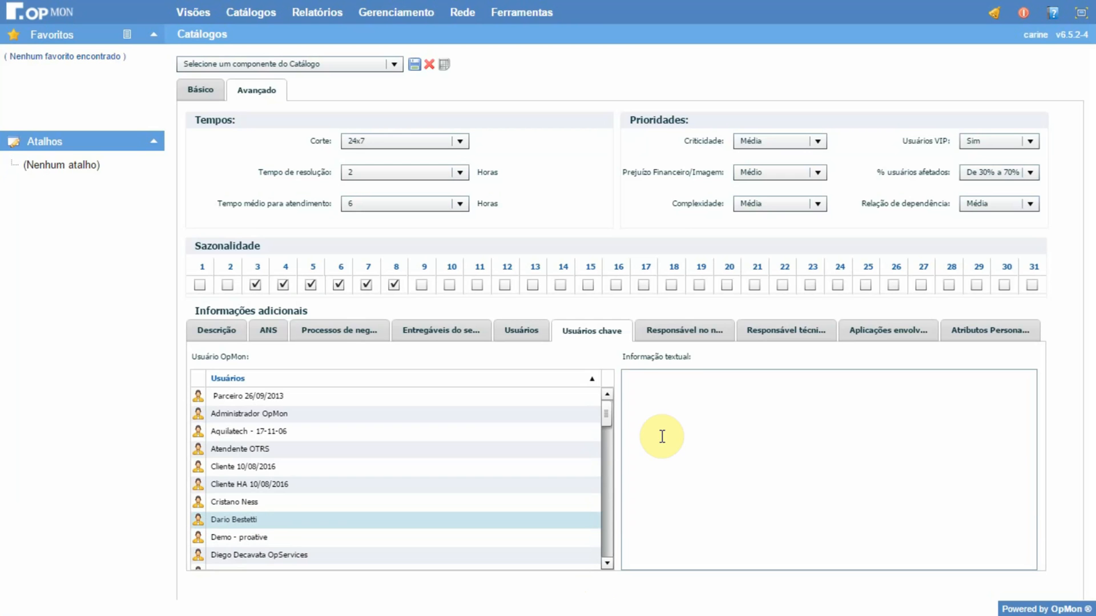
Review the additional information sections for business owner, technical owner, involved applications and custom attributes
left_click(691, 337)
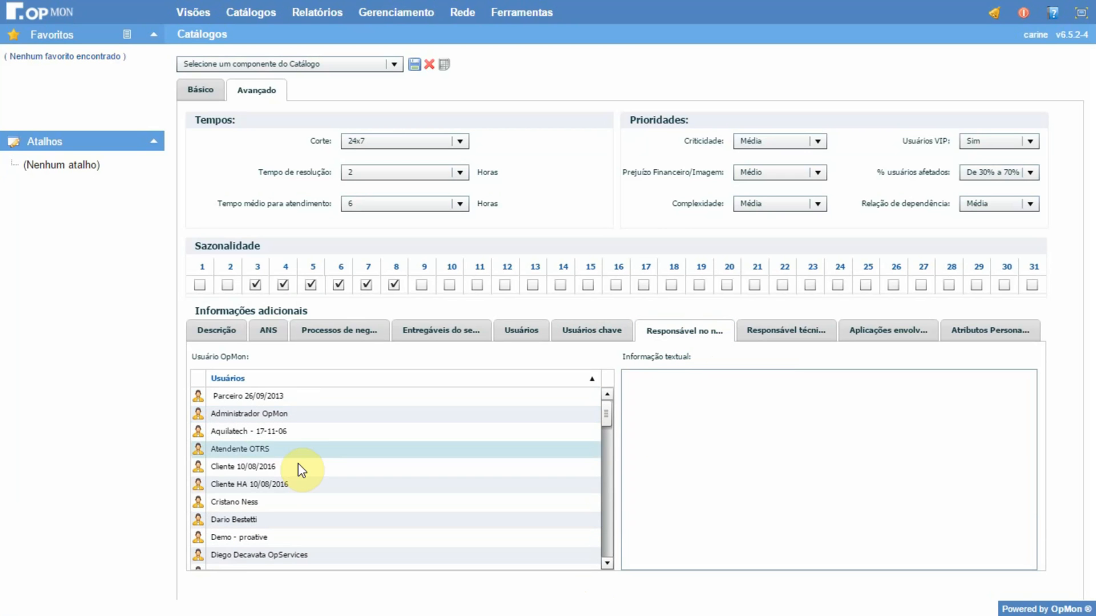
left_click(806, 332)
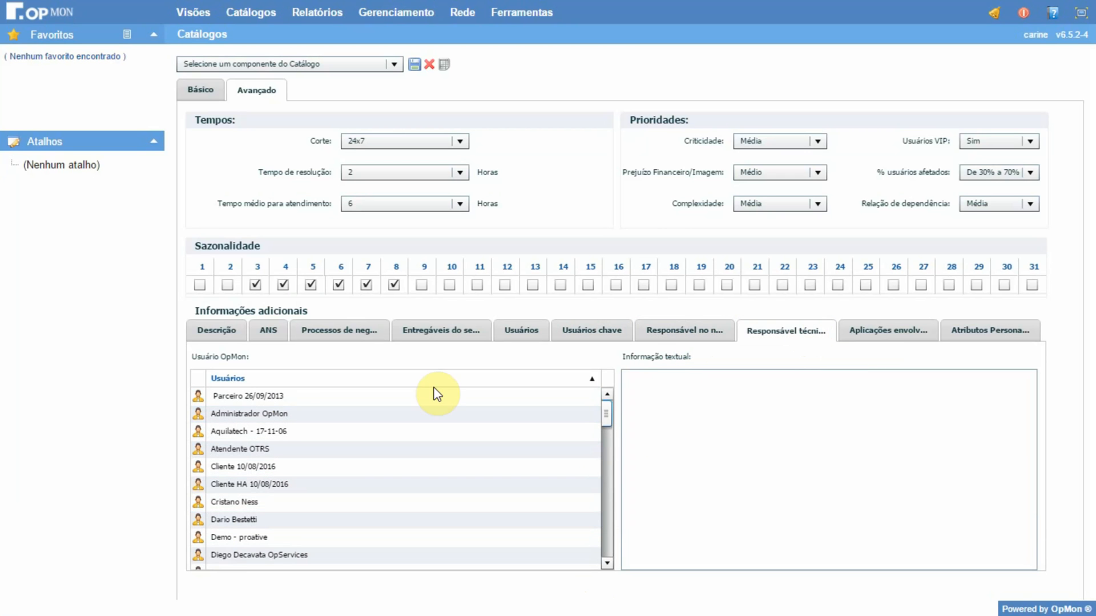
left_click(871, 331)
left_click(885, 392)
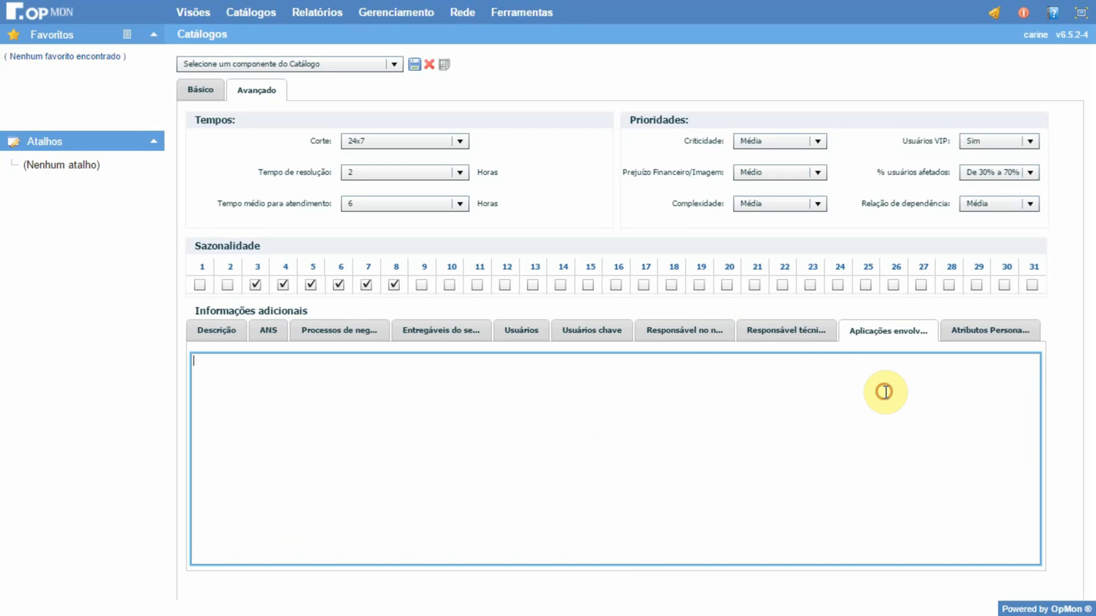
left_click(979, 337)
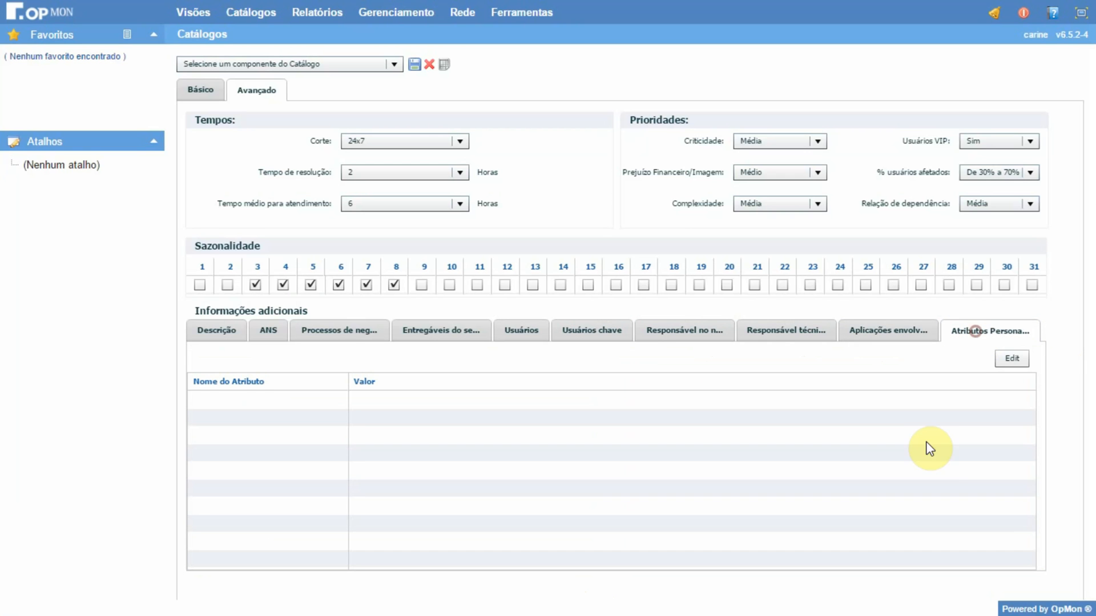
Add a custom attribute named "Nome do atributo" with the value XYZ to the catalog's additional information
left_click(1024, 359)
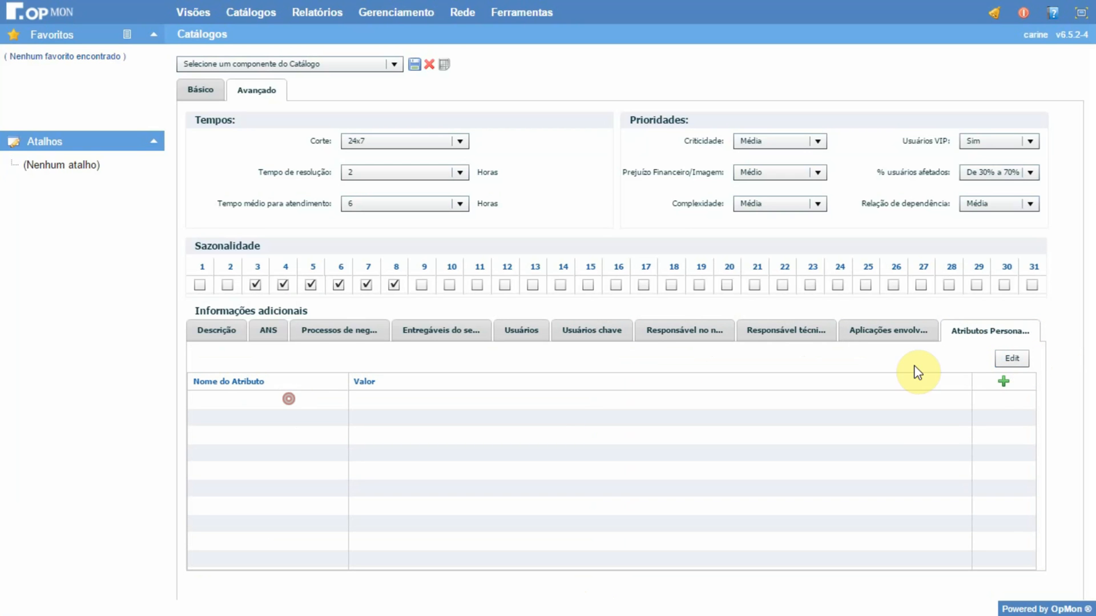
left_click(1003, 382)
left_click(331, 401)
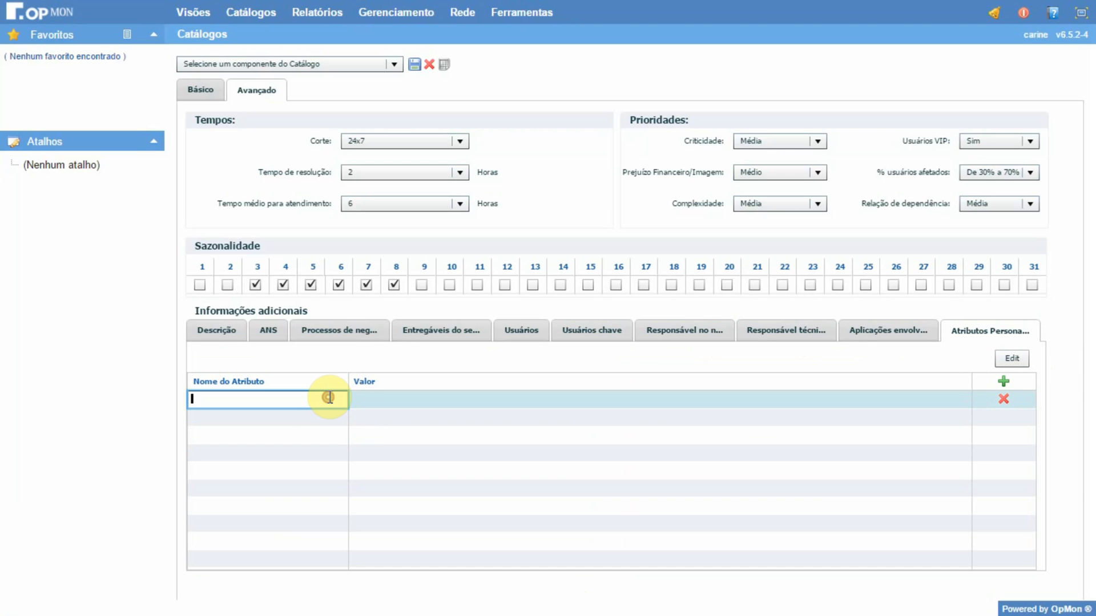
type("Nome do atributo")
key("Tab")
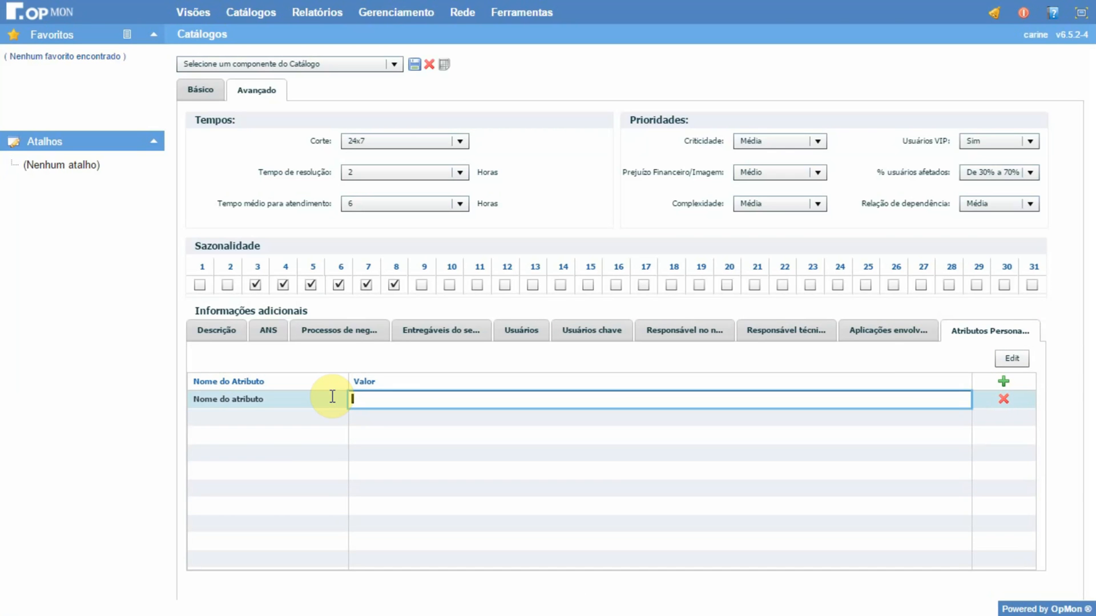
type("XYZ")
left_click(1013, 358)
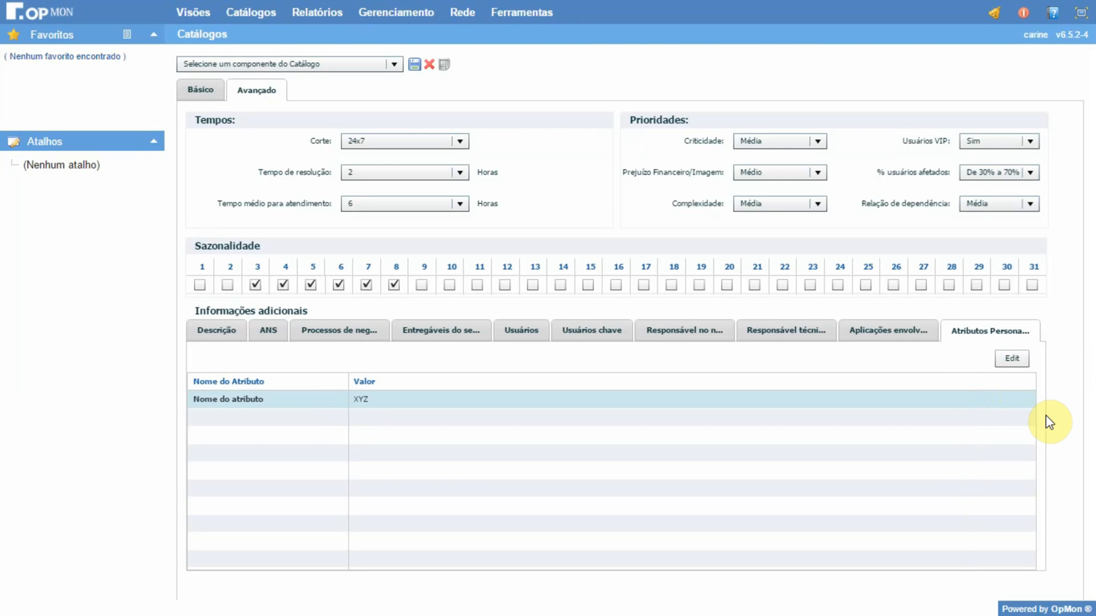
Save the new service catalog under the name CRM
left_click(415, 65)
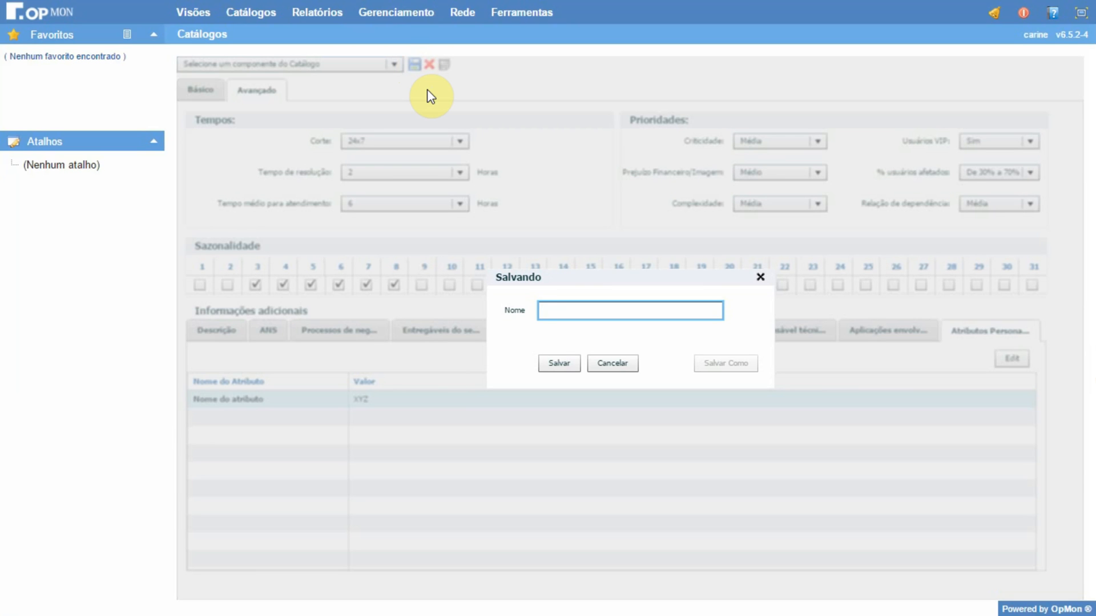
type("CRM")
left_click(560, 364)
left_click(629, 354)
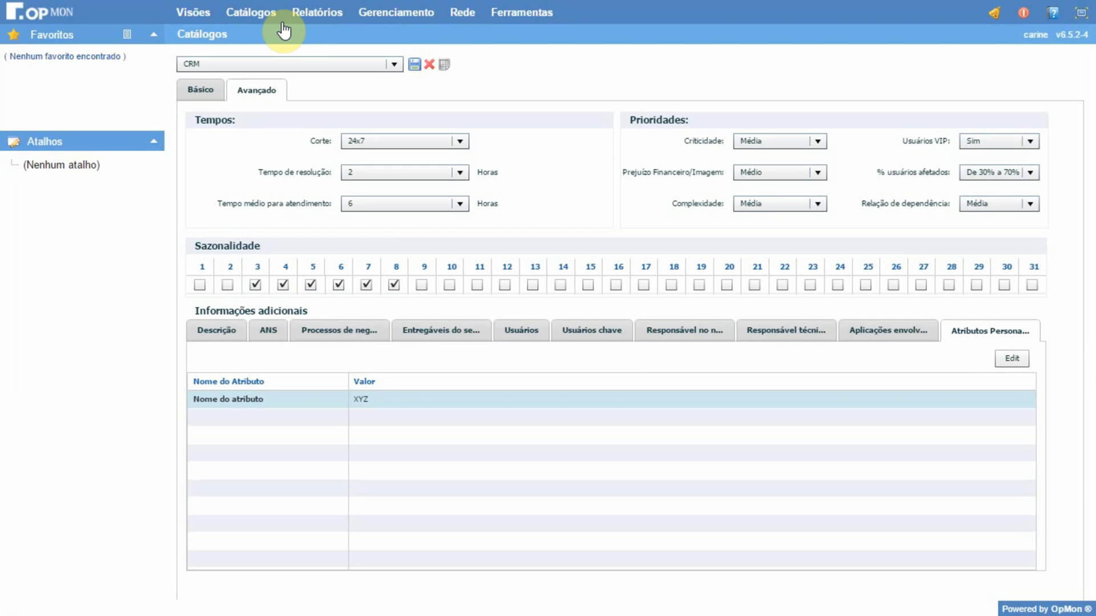
List the registered catalogs and open the extended information of the CRM service under the IT host
mouse_move(280, 21)
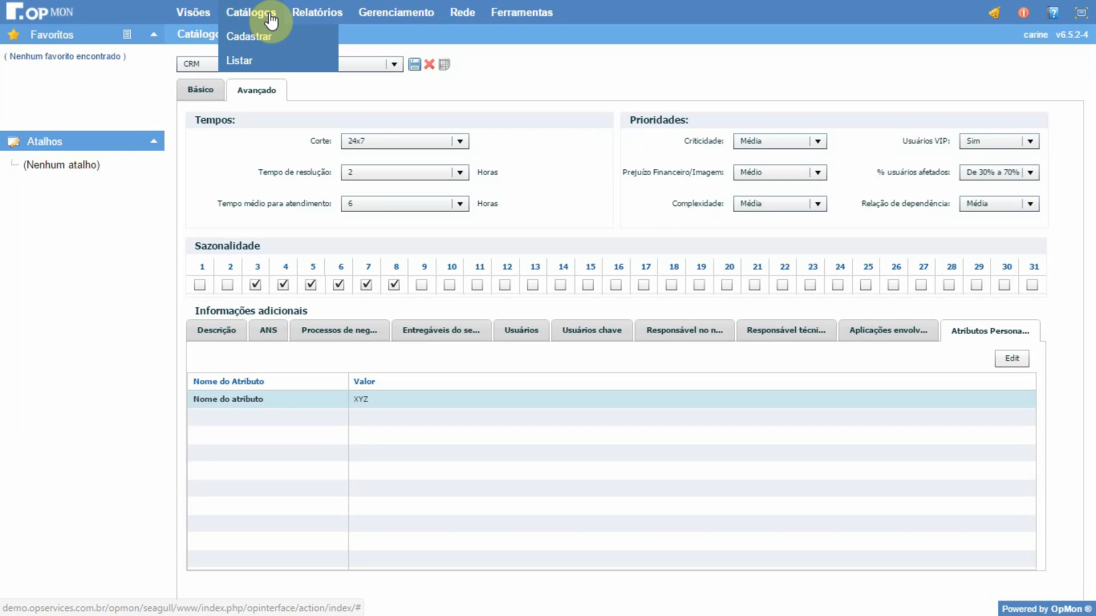
left_click(251, 57)
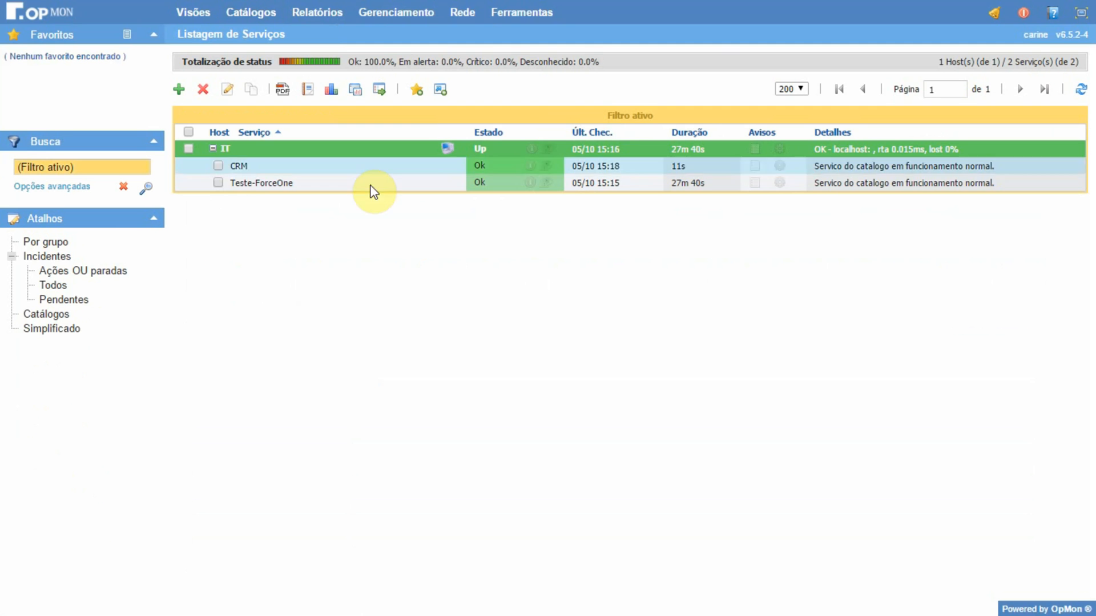
mouse_move(243, 175)
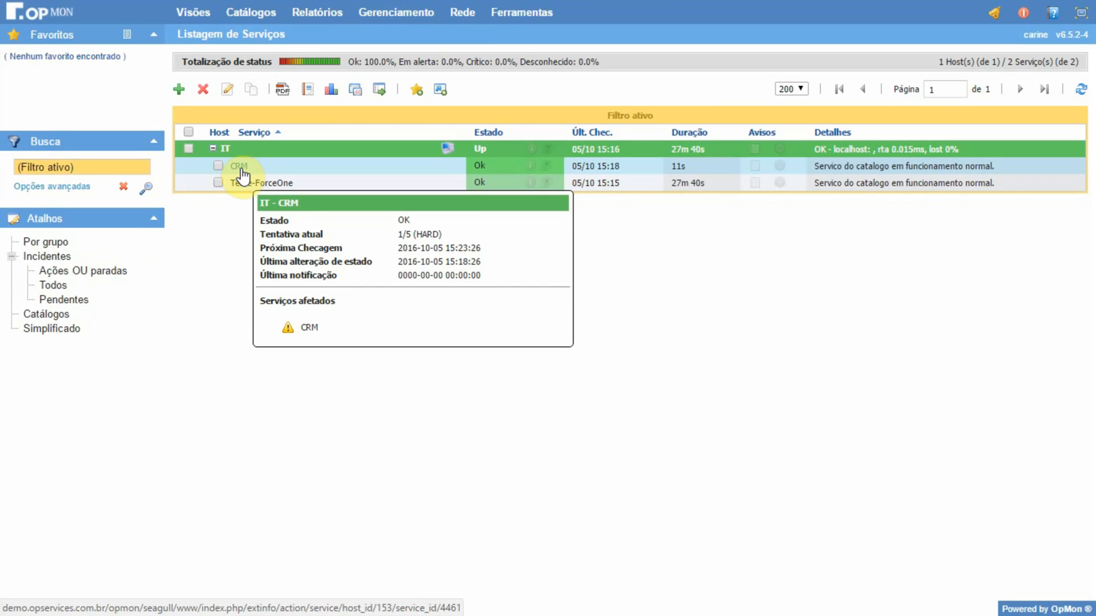
left_click(239, 169)
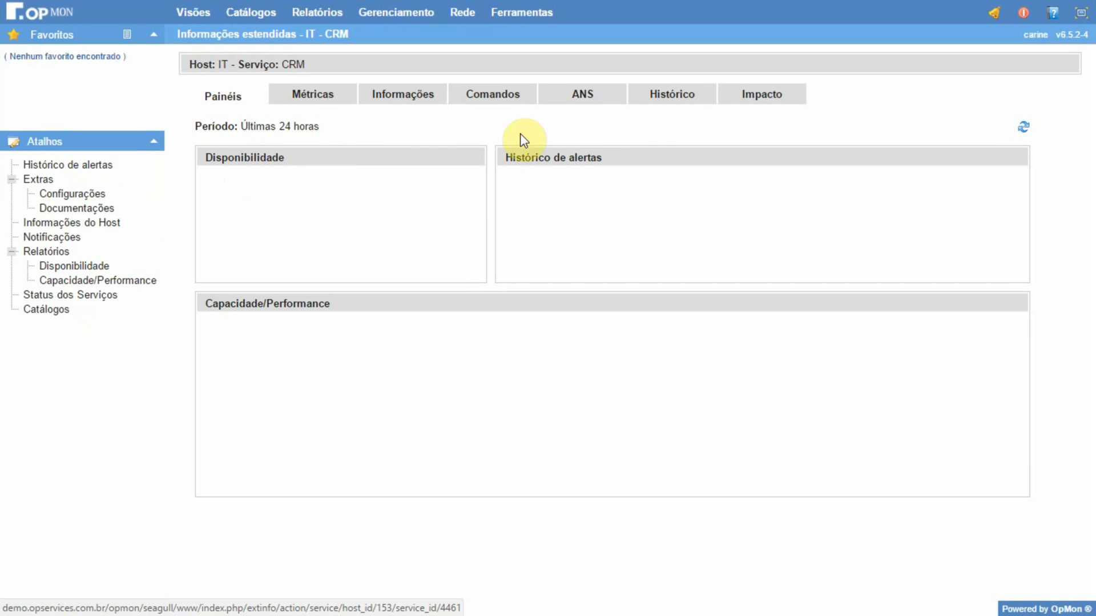
Examine the CRM service's impact details, including its structure of users and components and this month's availability
left_click(742, 101)
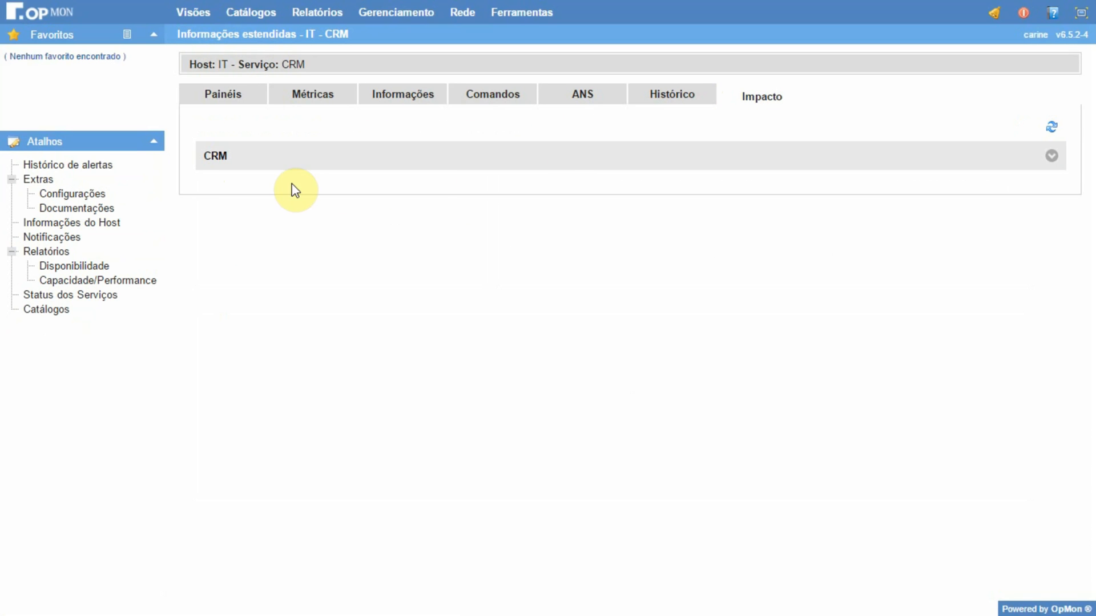
left_click(1052, 156)
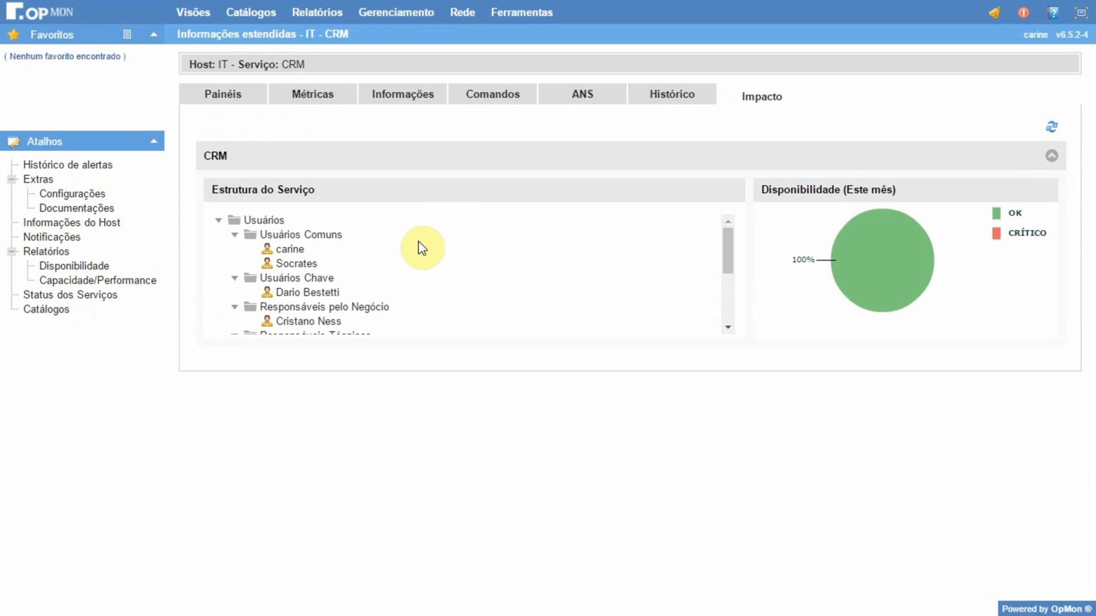
scroll(397, 290, "down", 3)
mouse_move(394, 290)
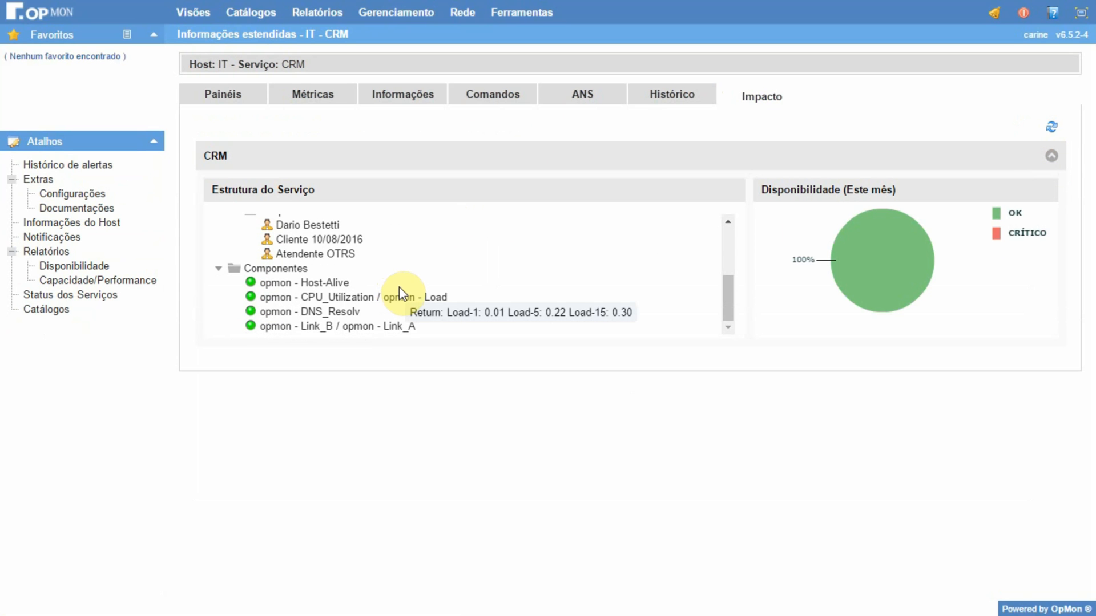
scroll(275, 322, "up", 5)
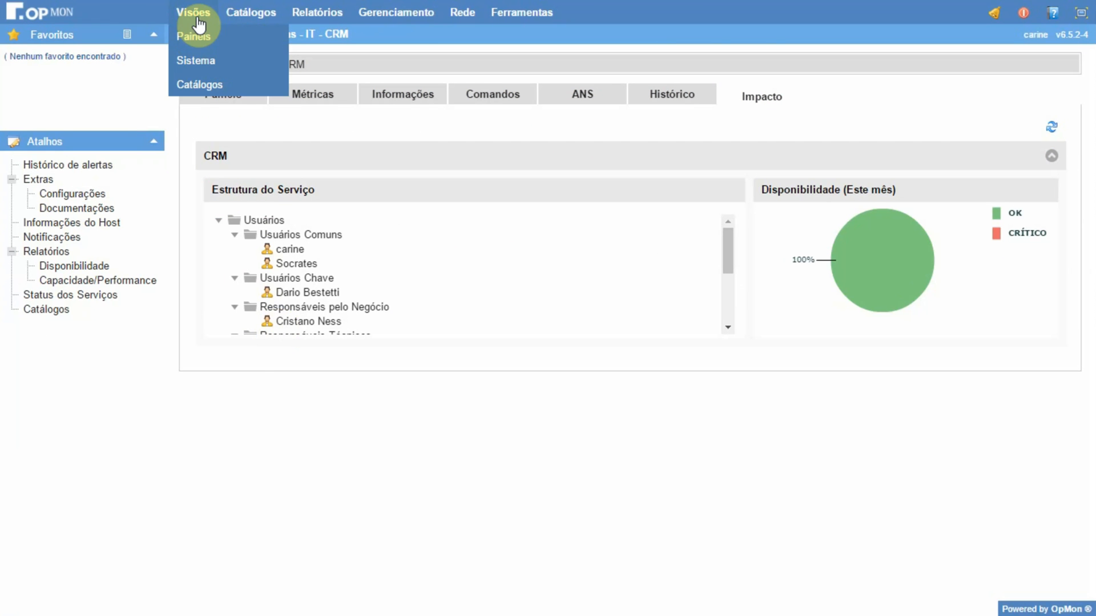
Display the CRM service from the IT service catalog in the grid of the catalogs view
mouse_move(193, 12)
left_click(214, 84)
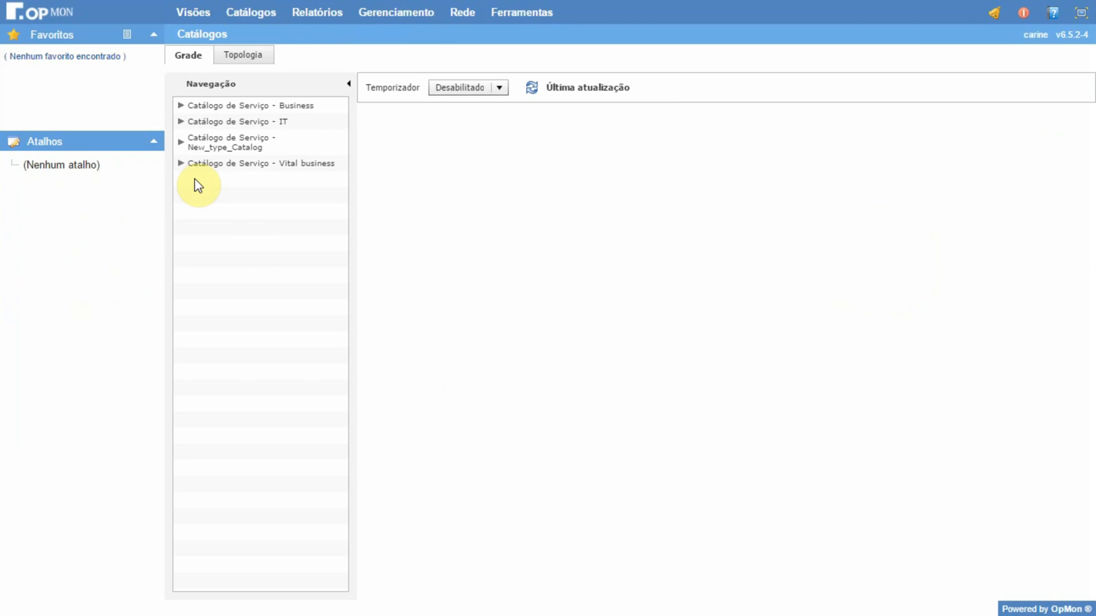
left_click(193, 144)
left_click(182, 143)
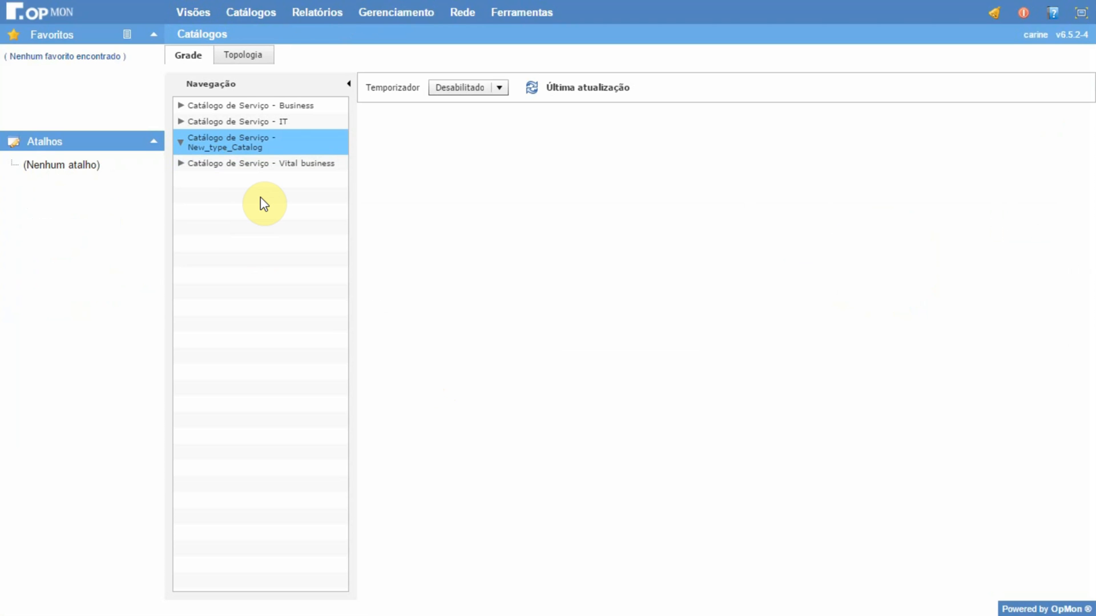
left_click(252, 121)
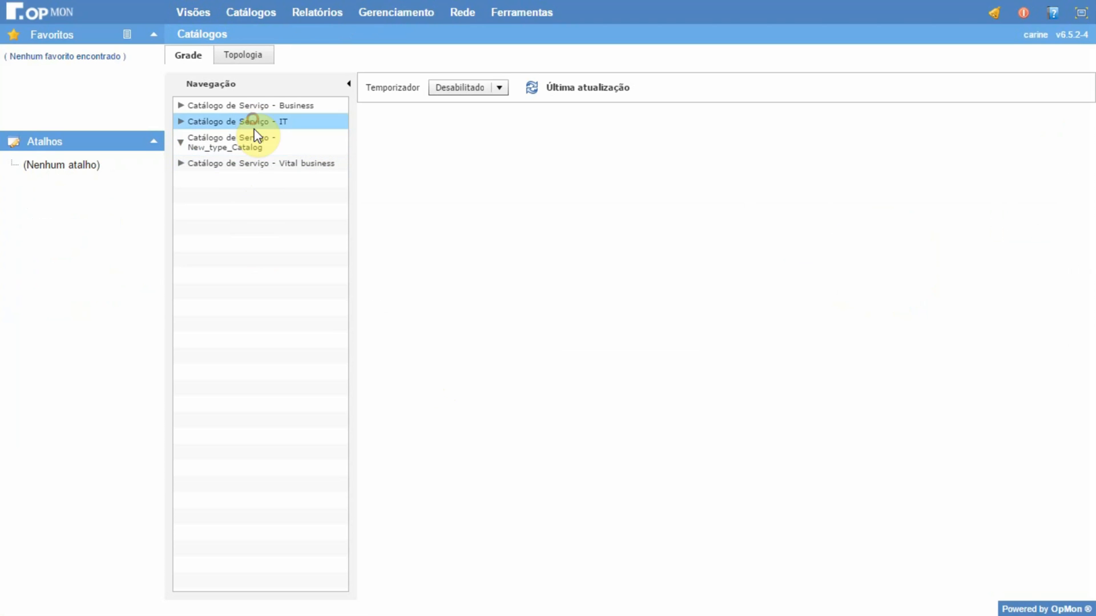
left_click(181, 122)
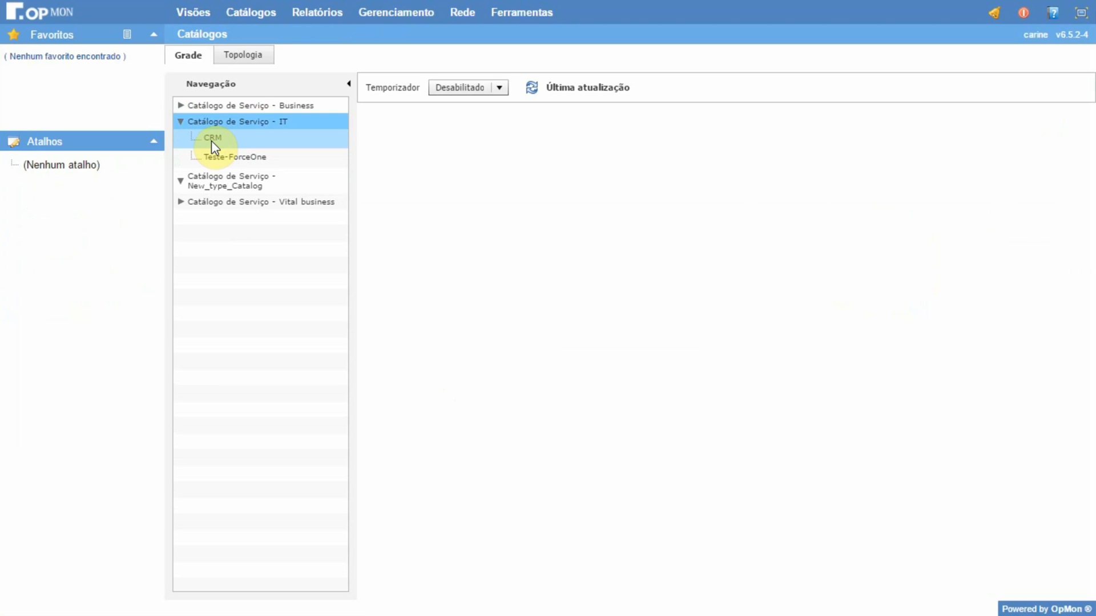
left_click(211, 141)
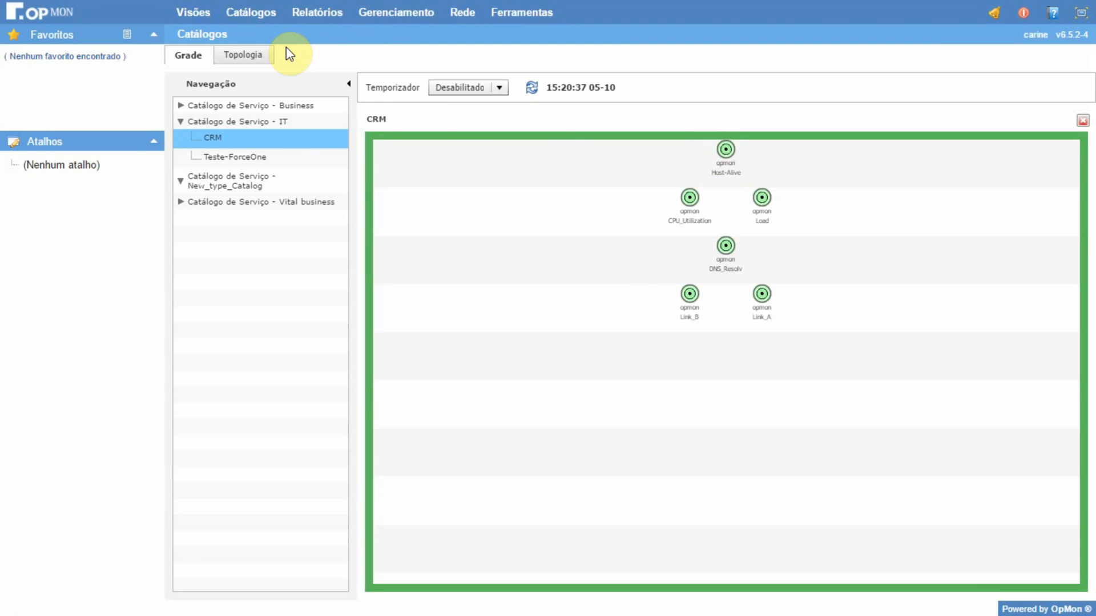
Show the topology of the CRM service catalog
left_click(264, 56)
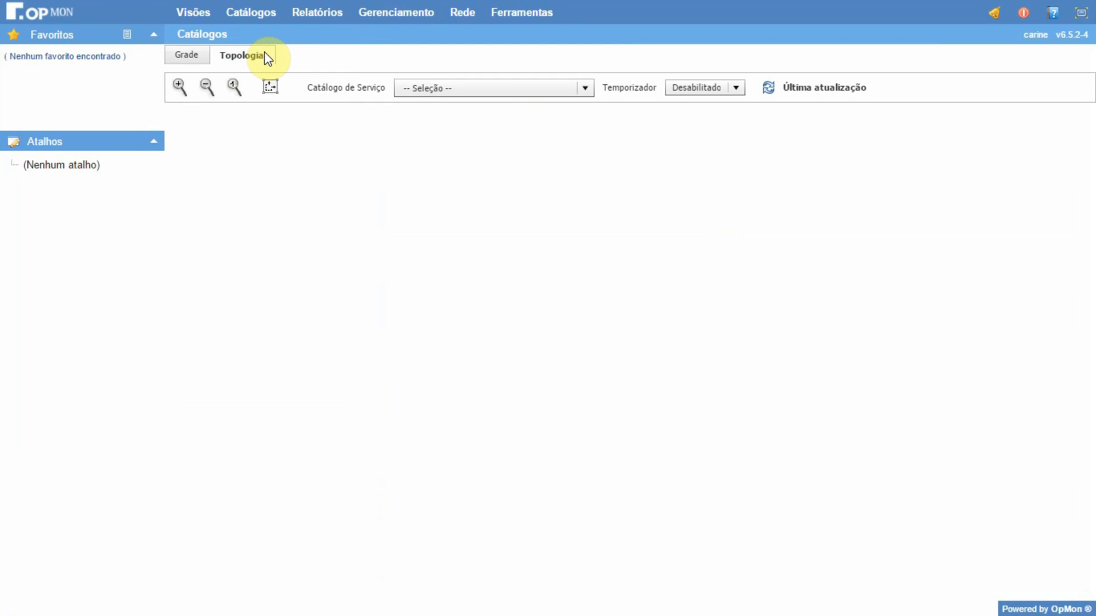
left_click(588, 88)
left_click(545, 111)
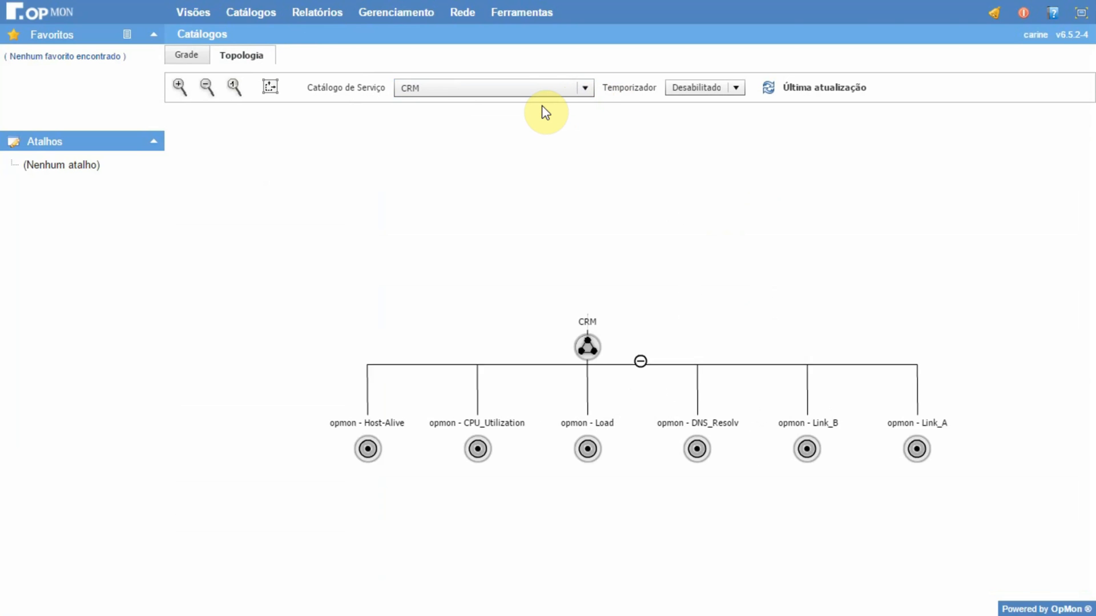